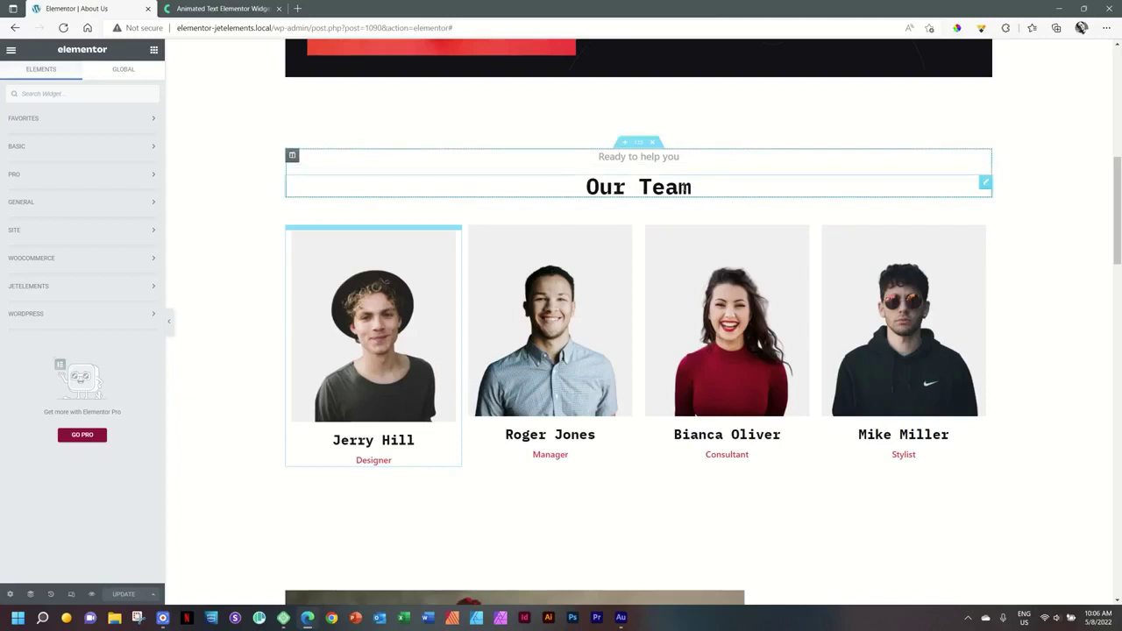
Step: Drag a JetElements Animated Text widget directly beneath the Our Team heading
click(53, 287)
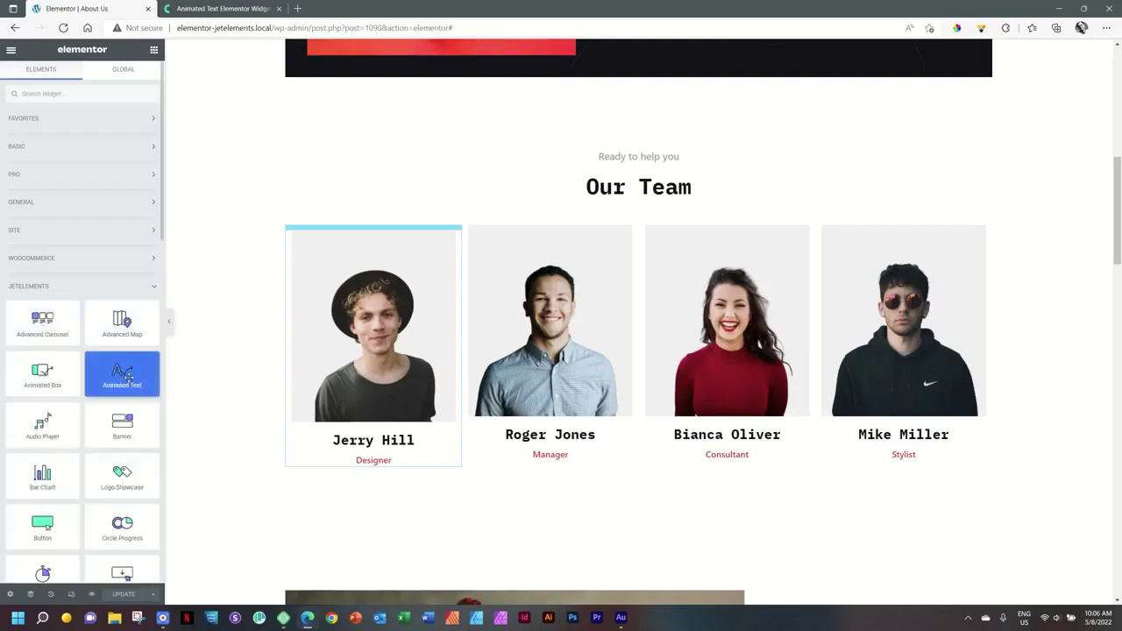
drag(127, 376, 676, 201)
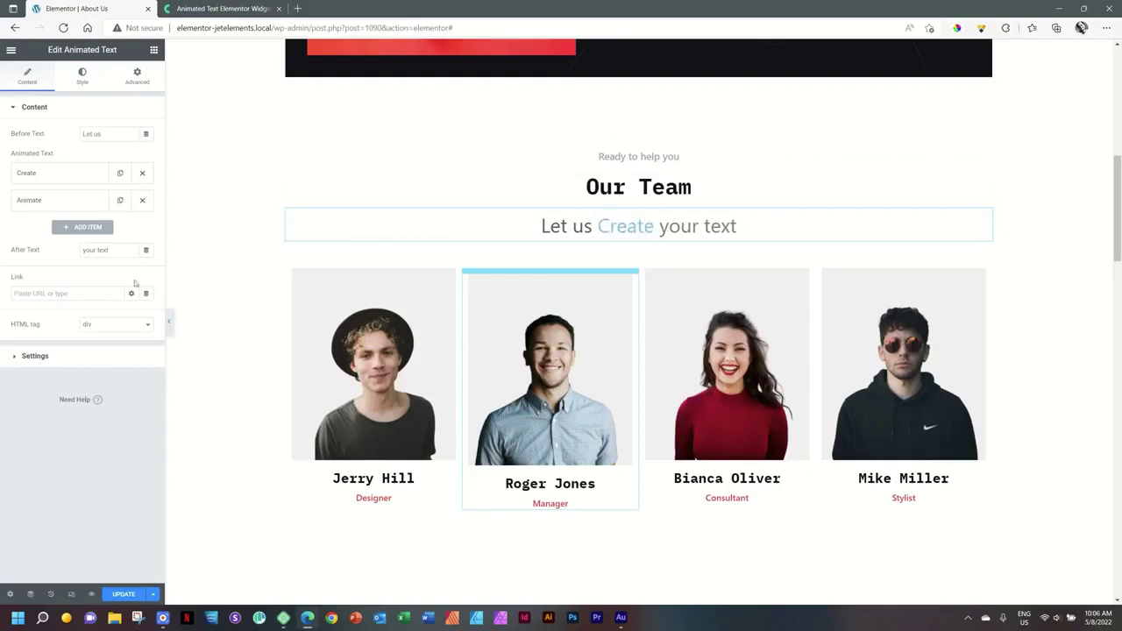
Step: Try the Kinnect, Circus, Rotation fall and Simple Fall effects, then settle on Typing
click(47, 356)
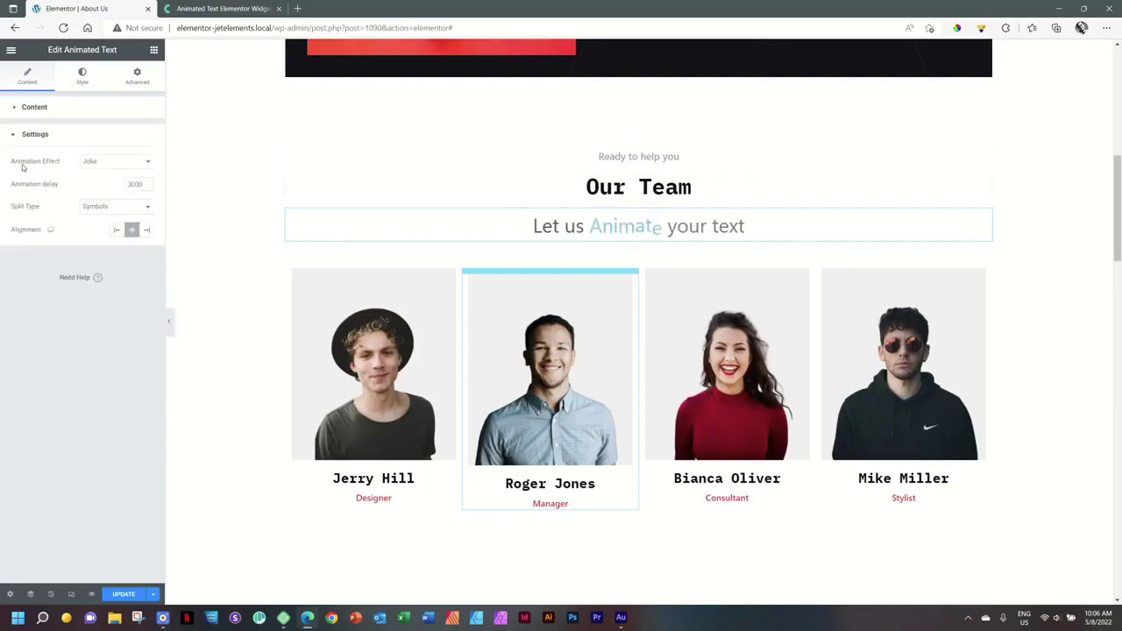
click(98, 167)
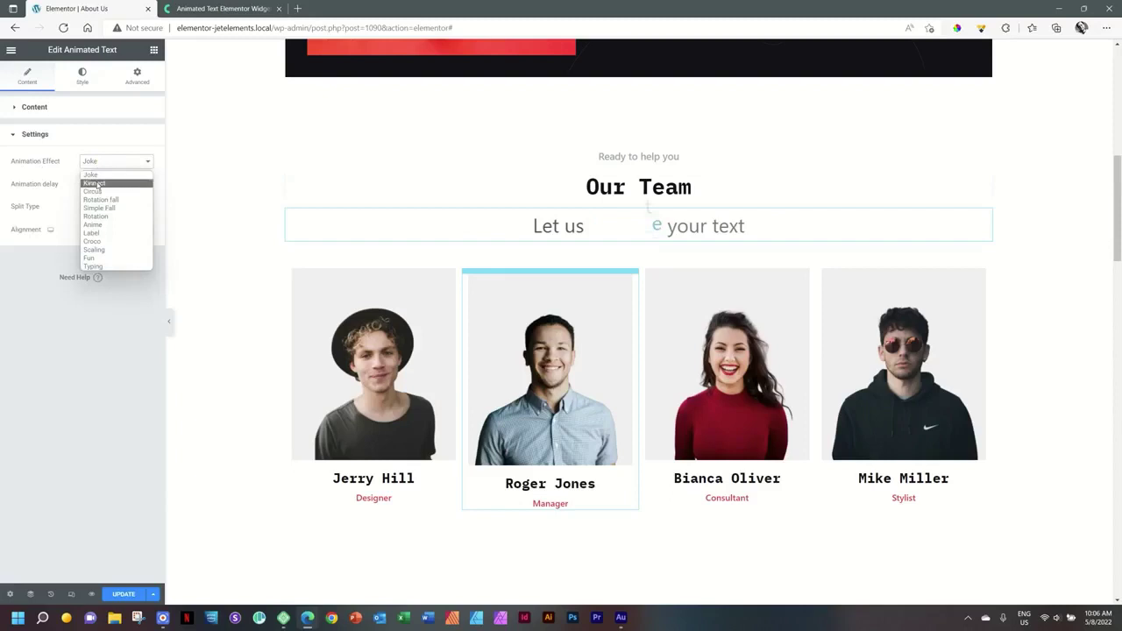
click(96, 183)
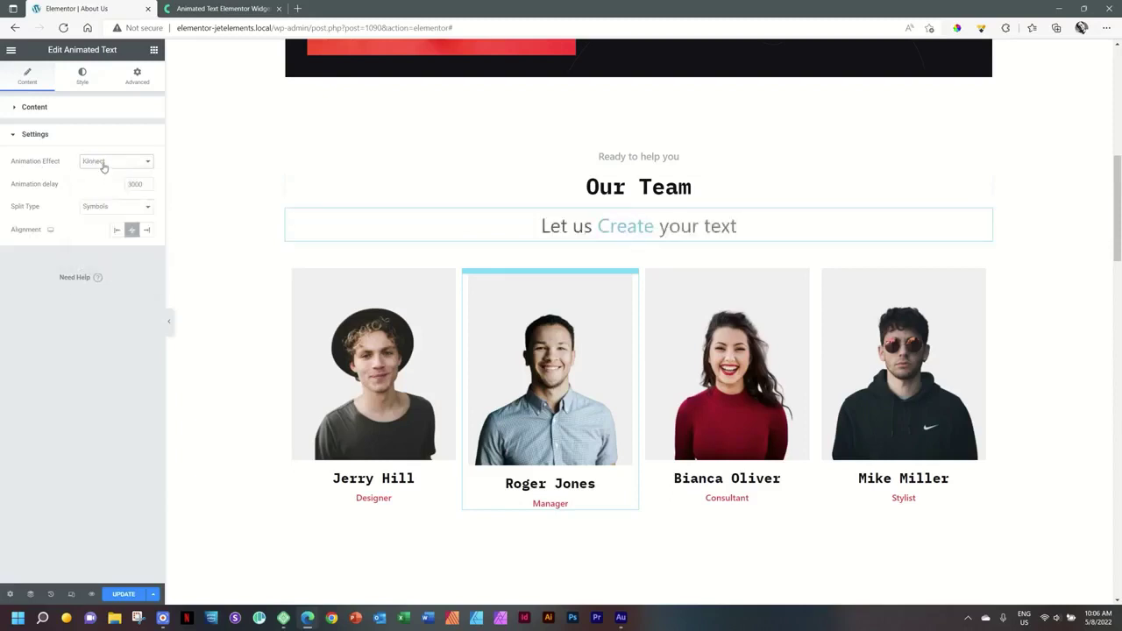
click(102, 167)
click(102, 194)
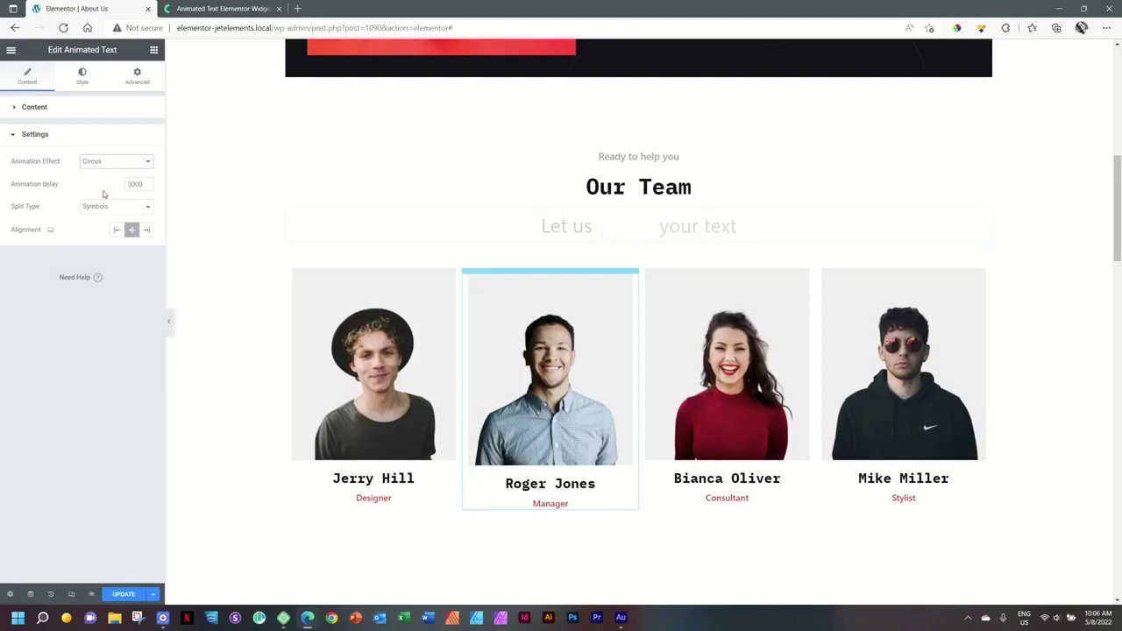
click(116, 168)
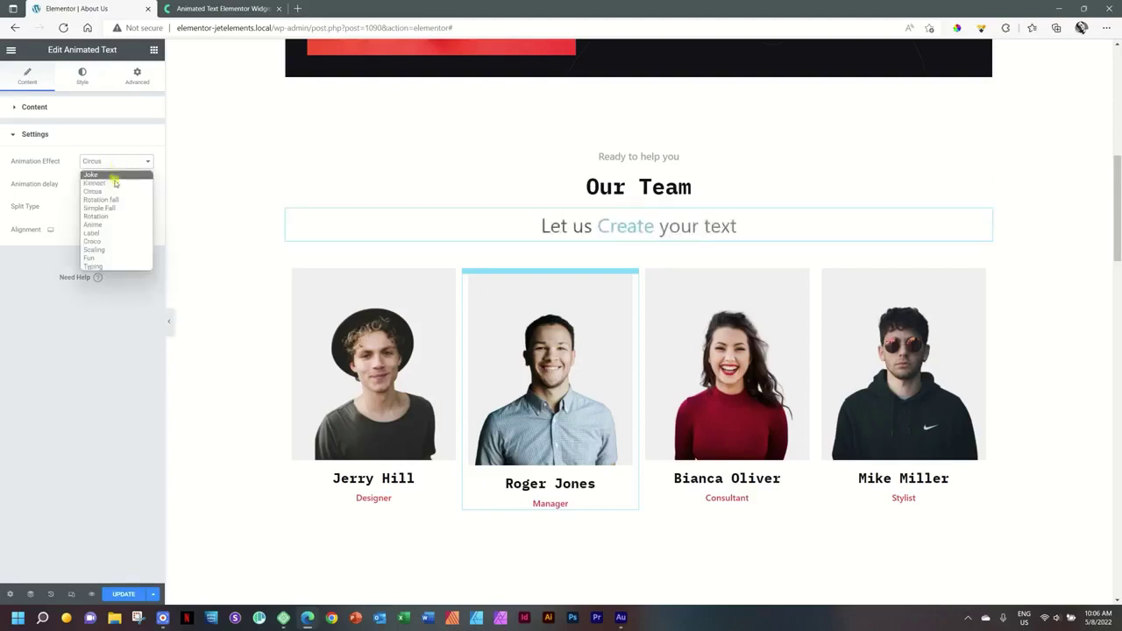
click(110, 200)
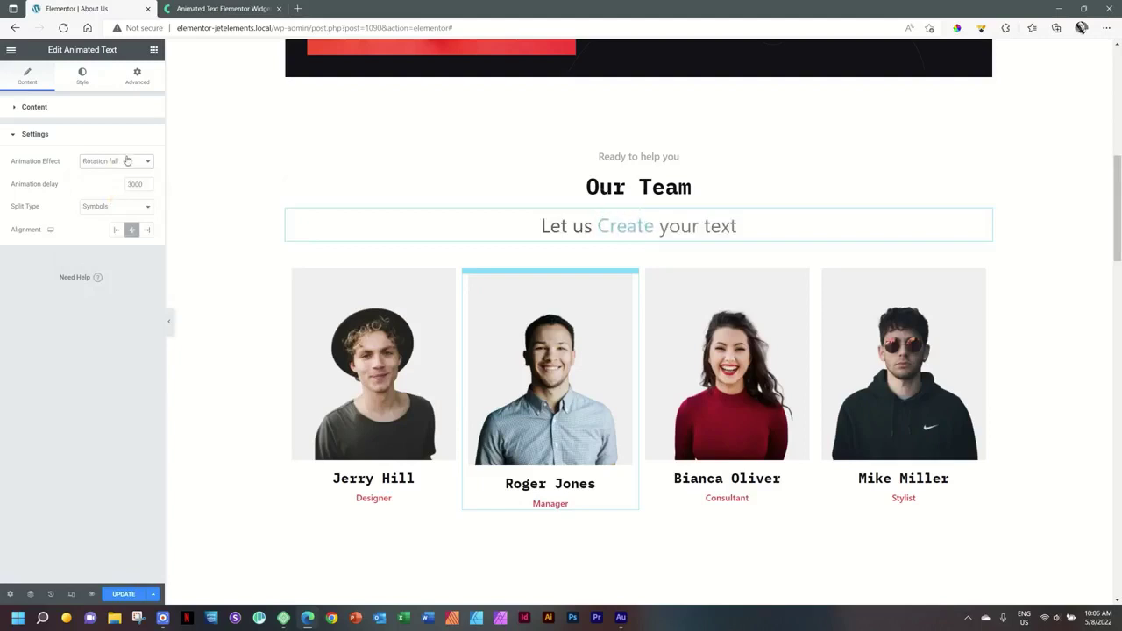
click(128, 161)
click(109, 208)
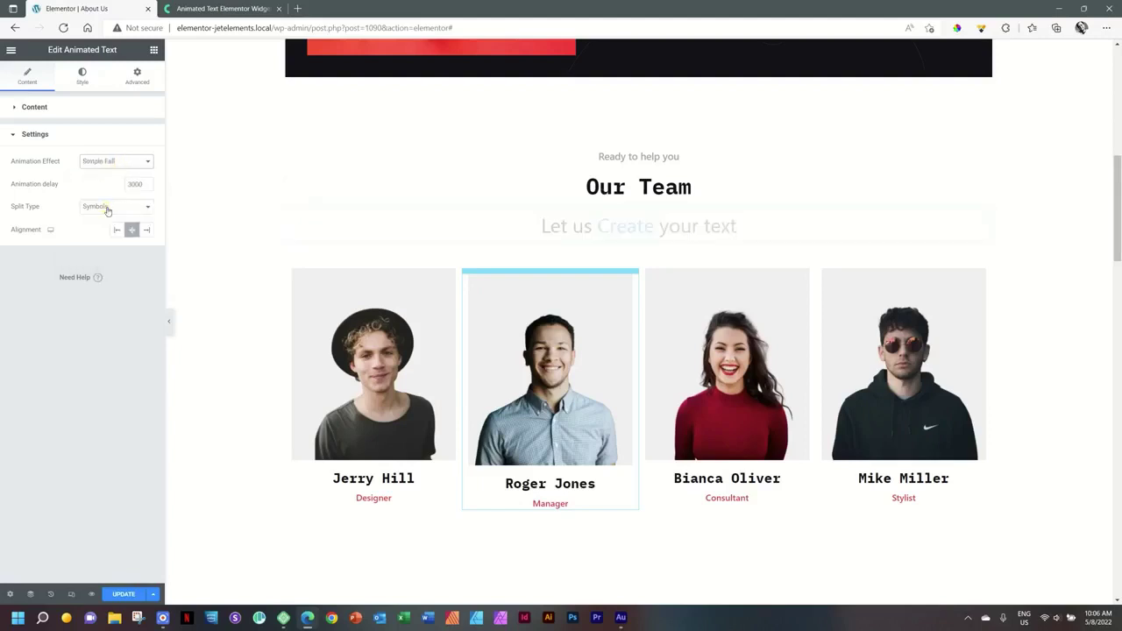
click(114, 165)
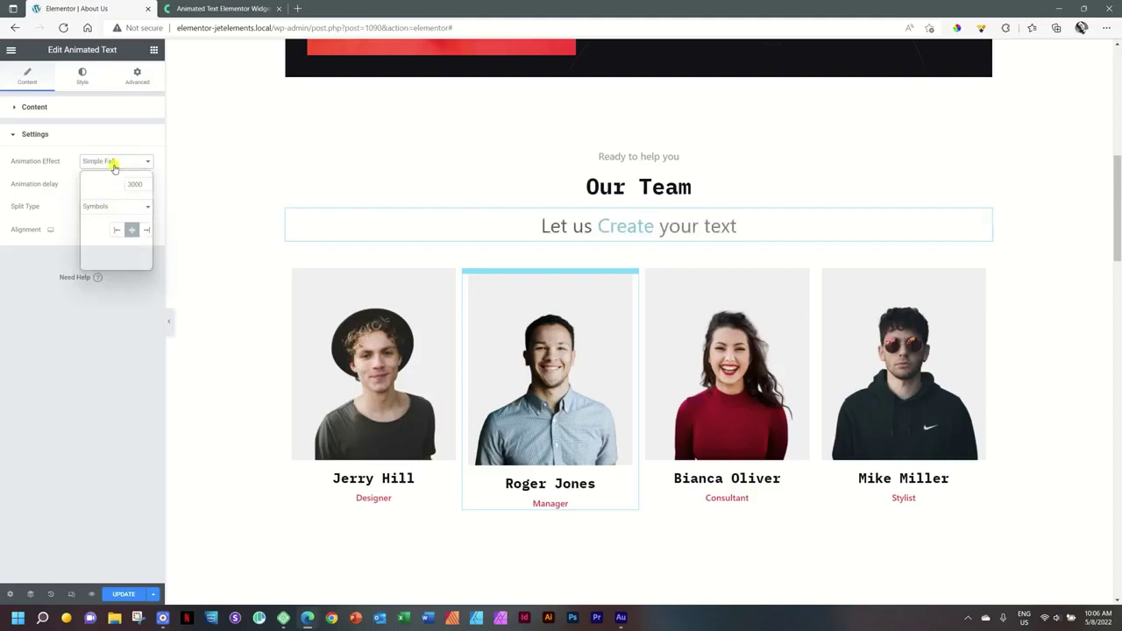
click(107, 266)
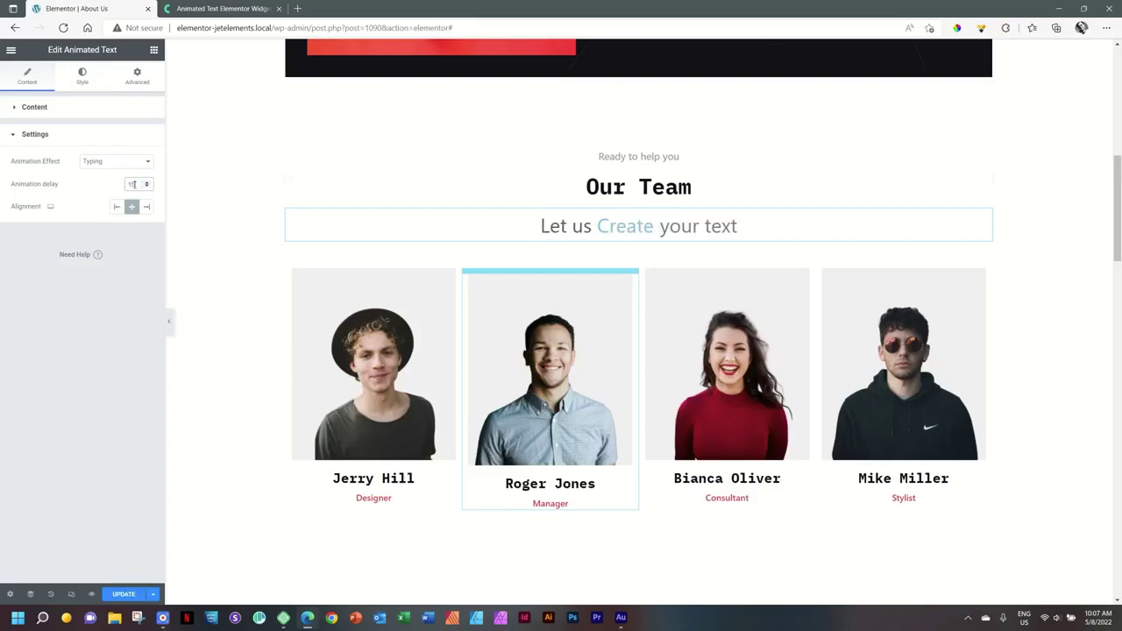
Step: Set the animation delay to 1500 and, after trying left and right, keep the text centred
text(00)
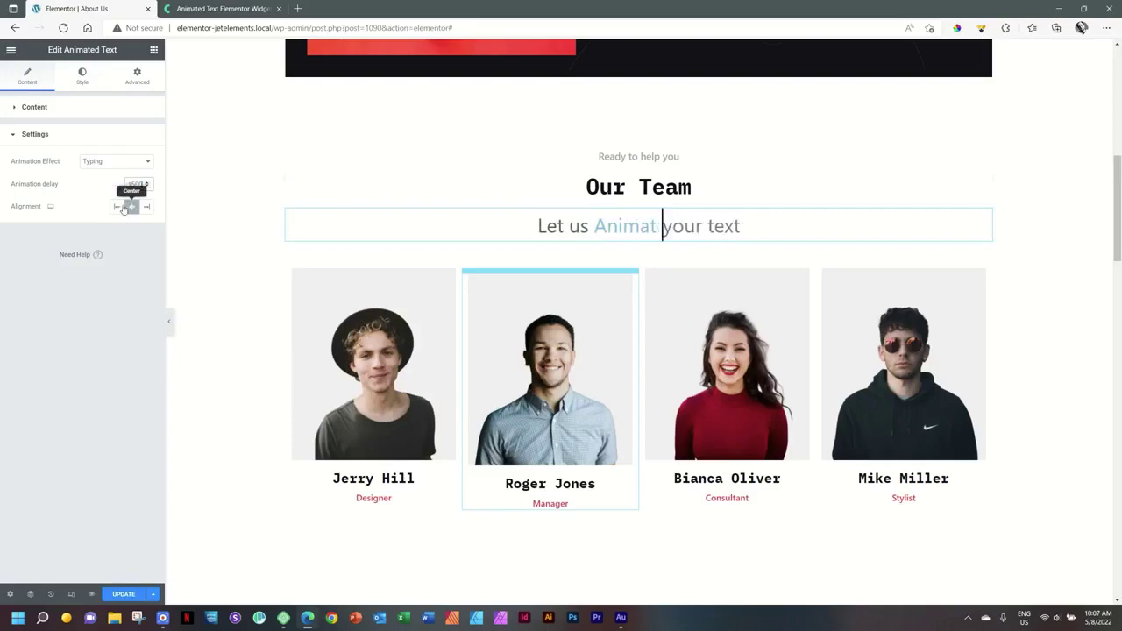
click(117, 207)
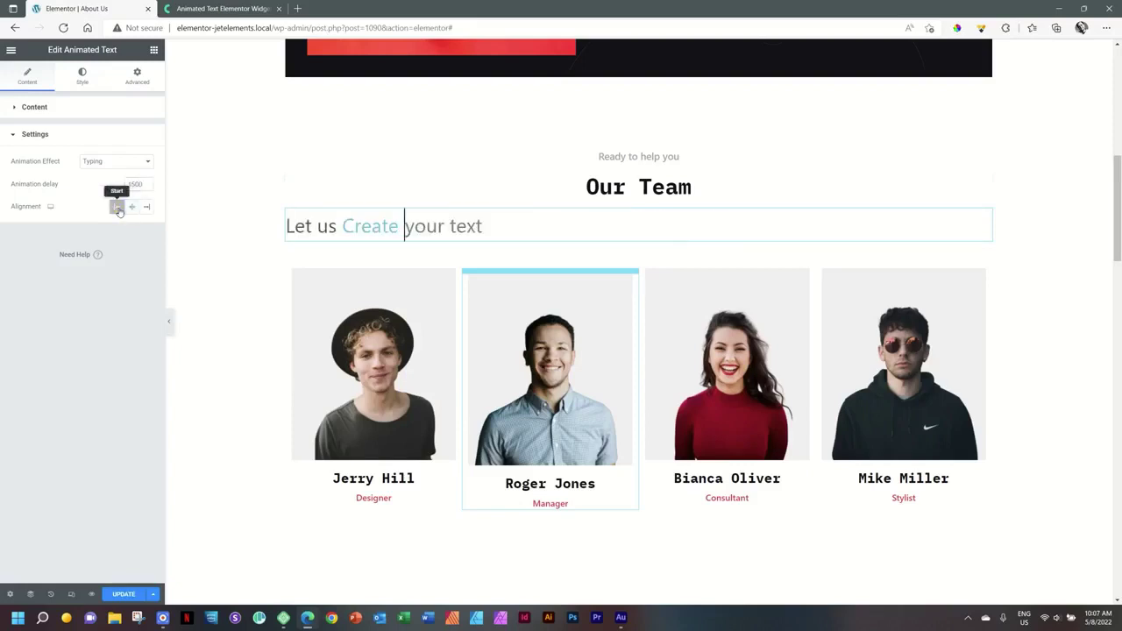
click(146, 207)
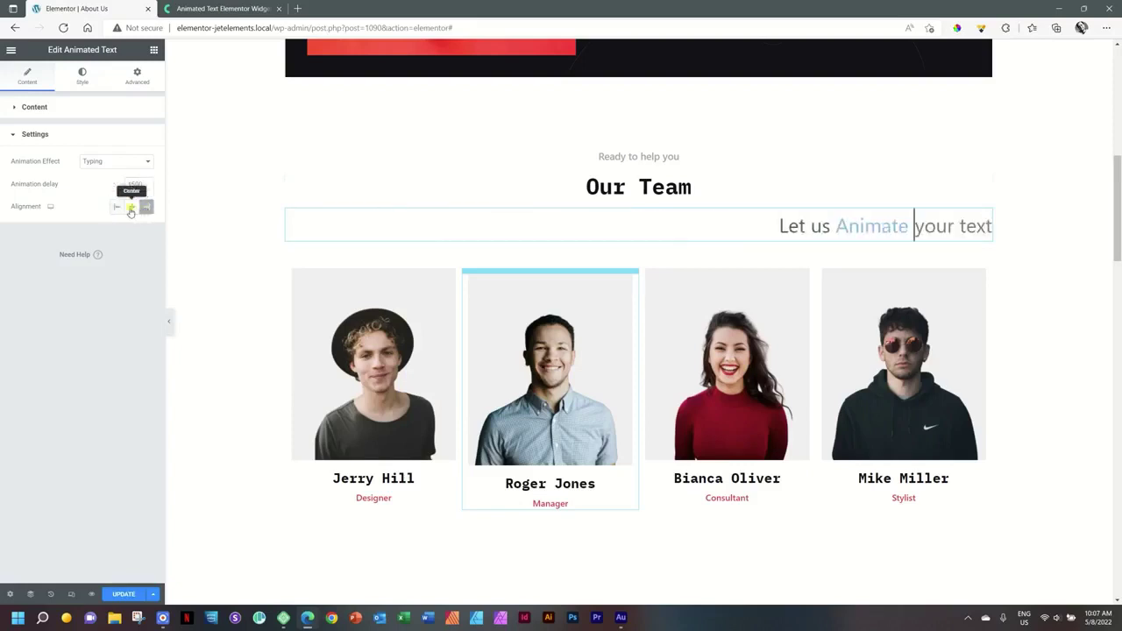
click(131, 208)
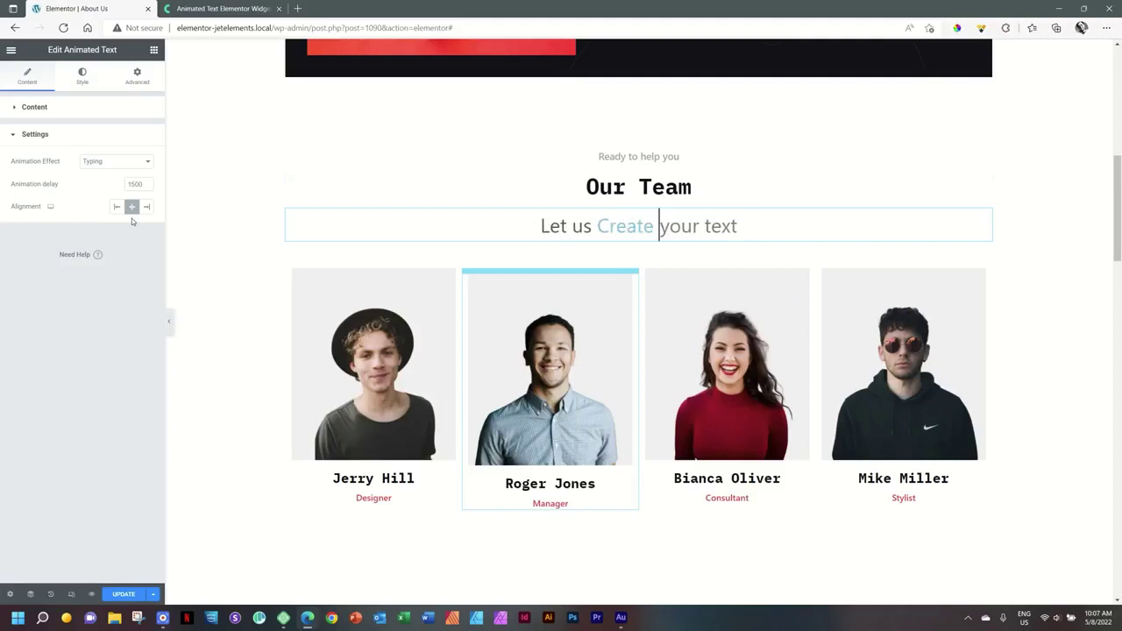
click(116, 206)
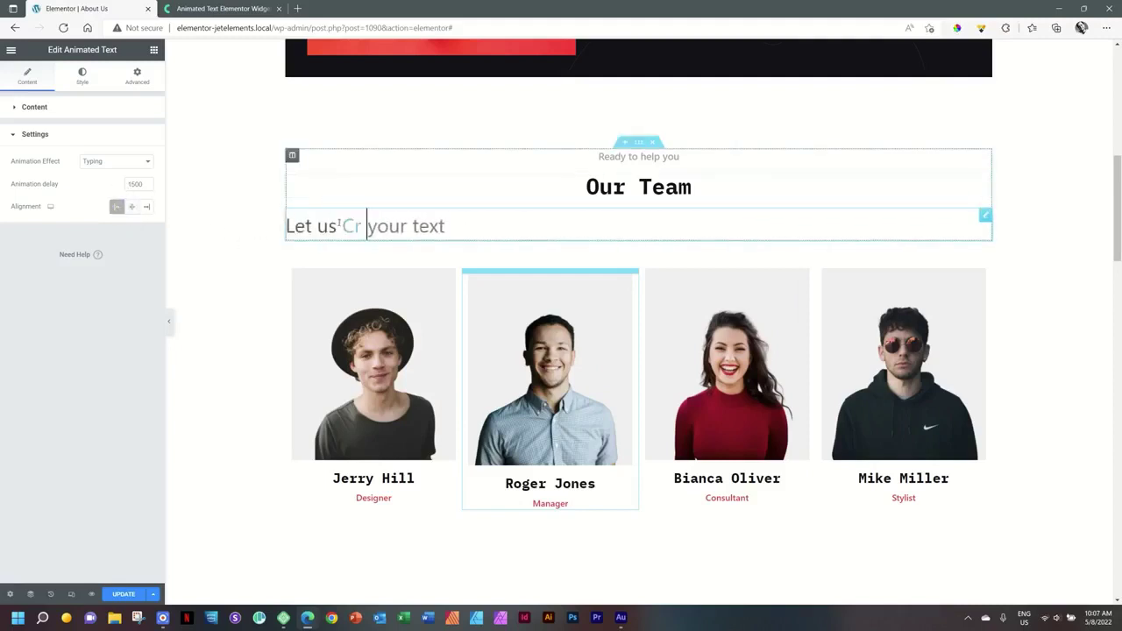
click(131, 207)
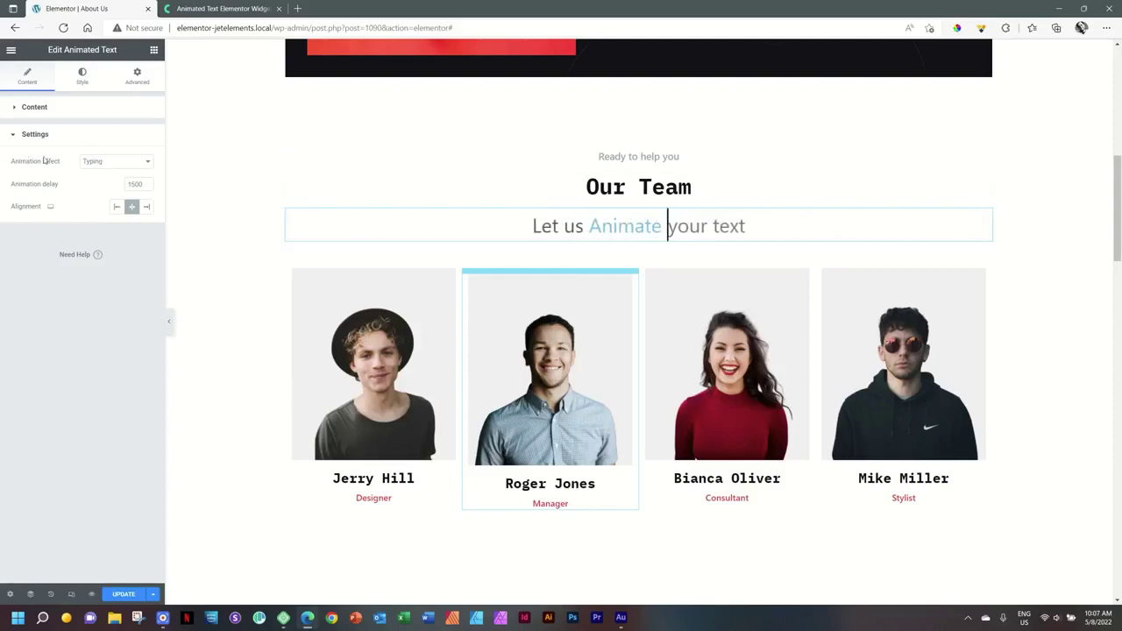
Step: Switch the animation effect to Croco and reveal the Content section's text fields
click(93, 161)
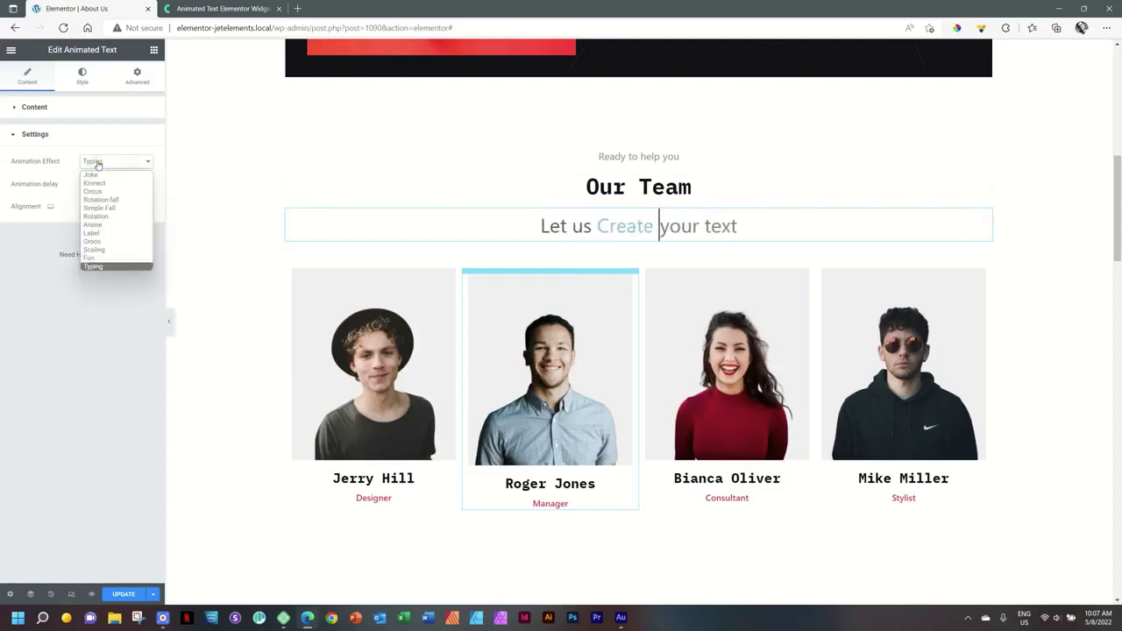
click(93, 241)
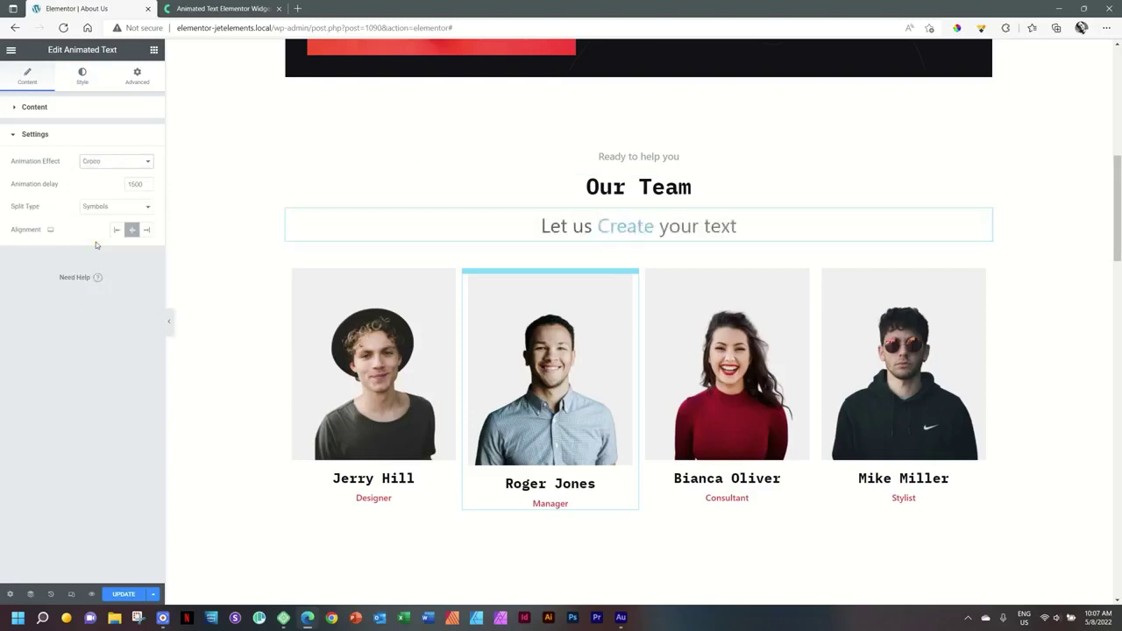
click(35, 134)
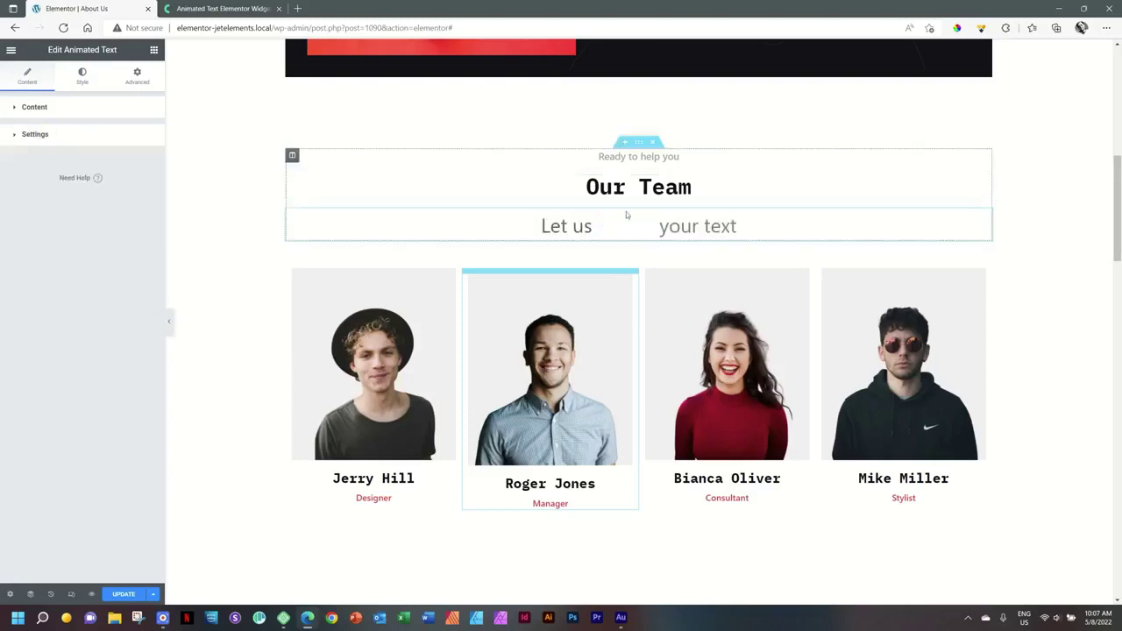
click(40, 109)
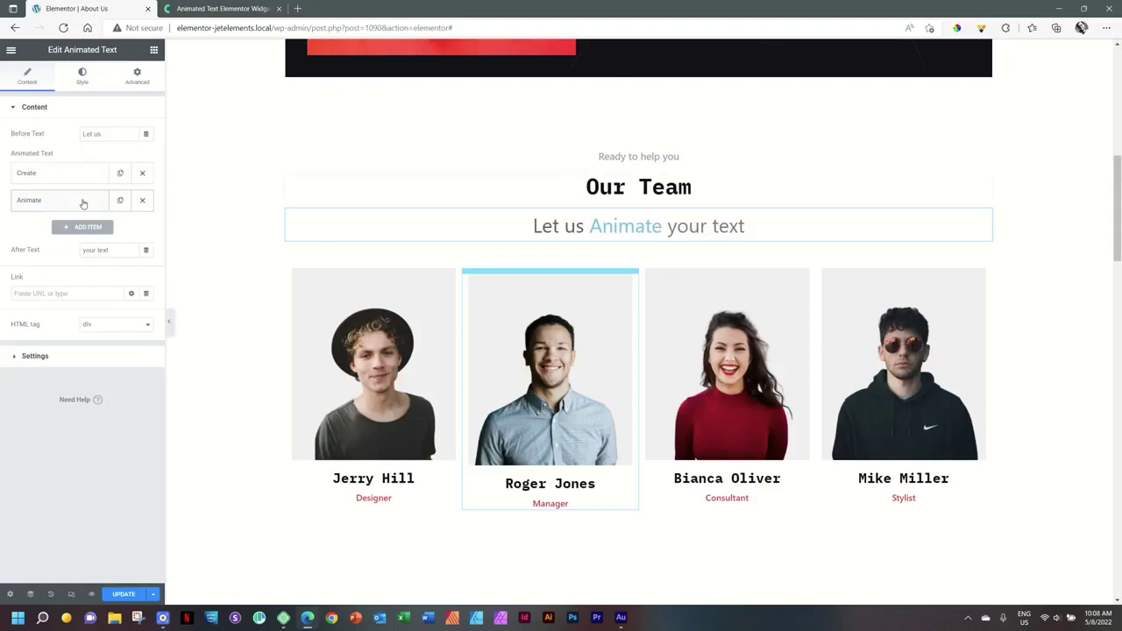
Step: Replace the before text with 'Our' and the after text with 'Team'
drag(117, 136, 66, 139)
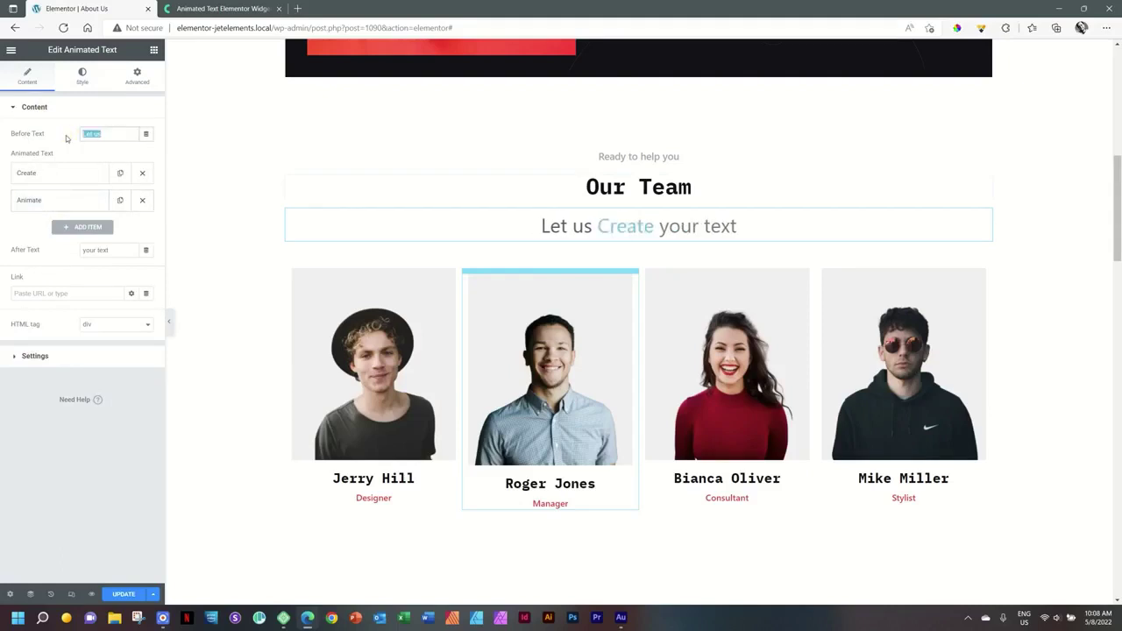
text(Our)
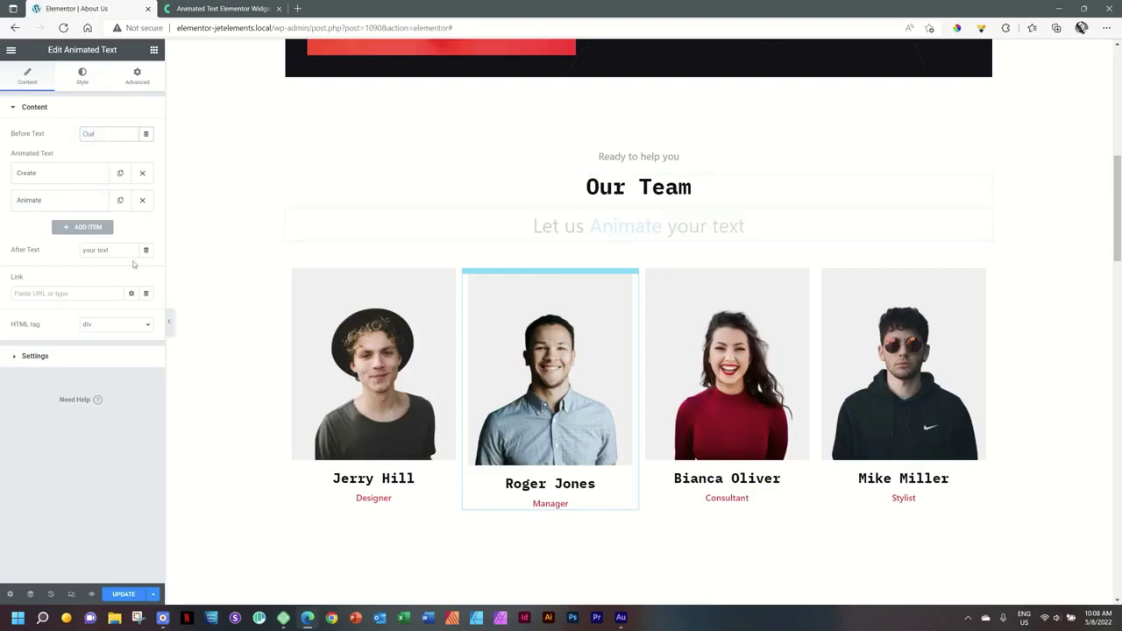
drag(132, 251, 79, 250)
text(Team)
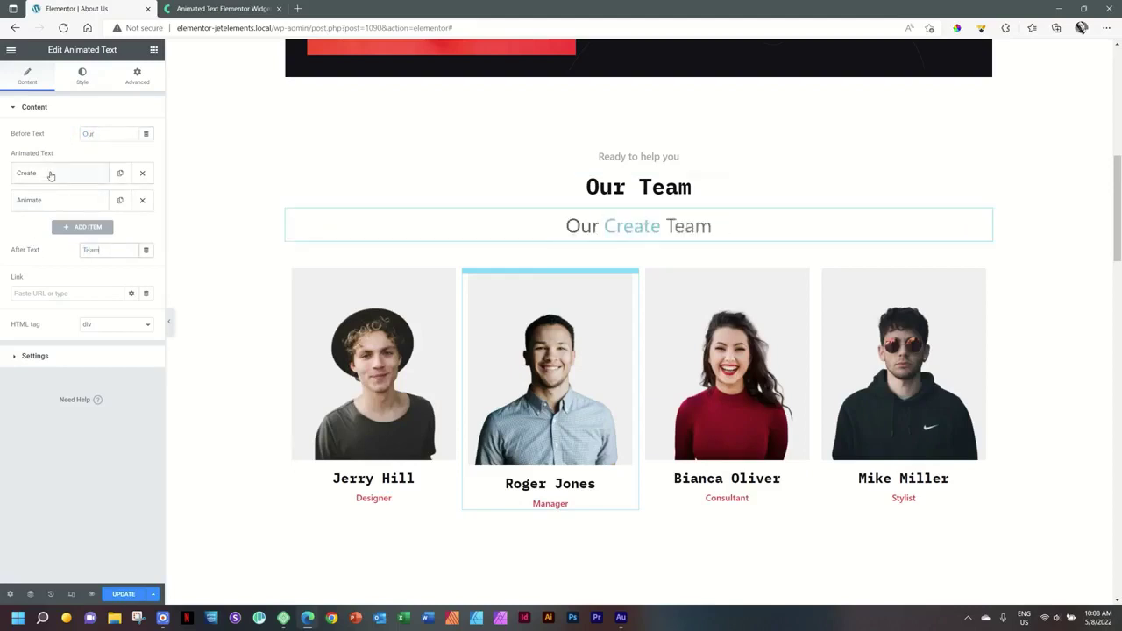
Step: Change the animated words Create and Animate to 'No 1' and 'Spectacular'
click(50, 175)
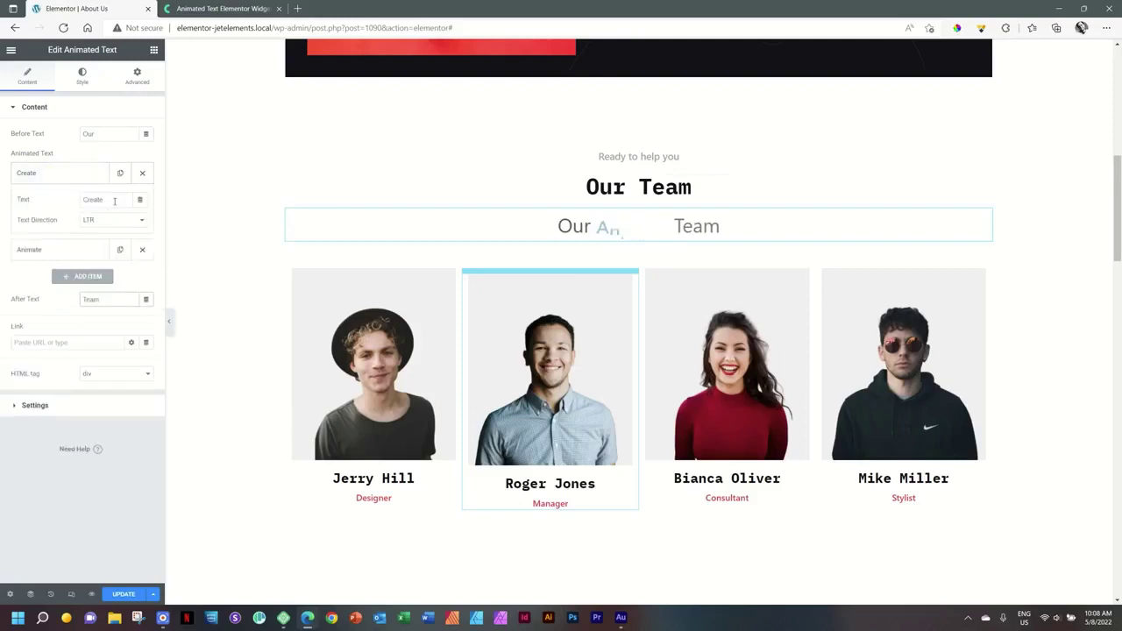
click(58, 201)
text(No)
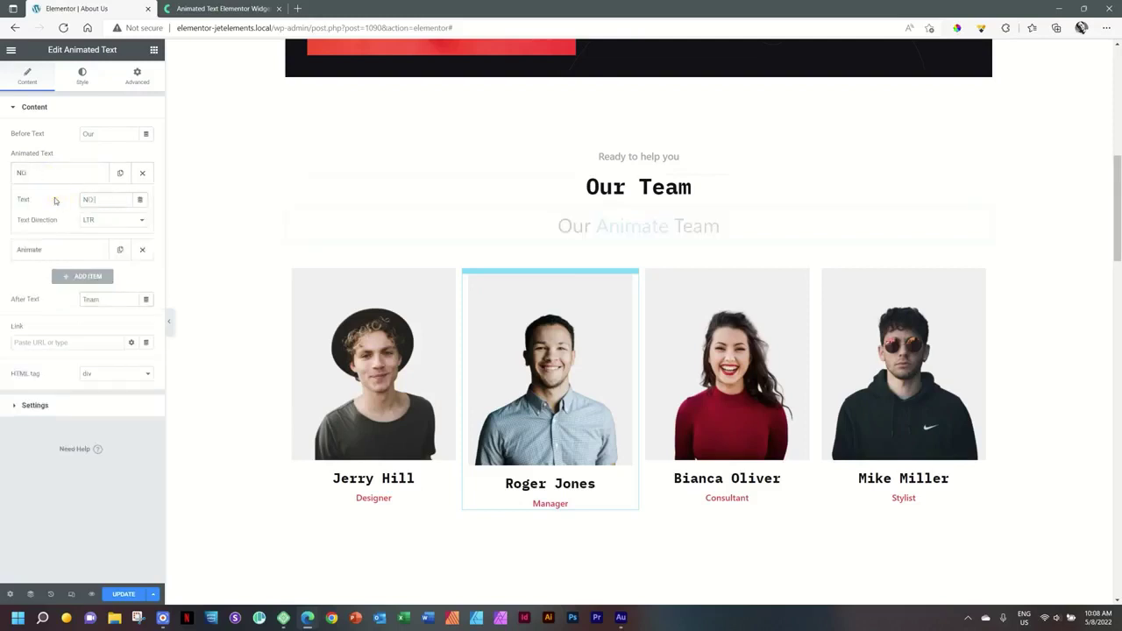
text( 1)
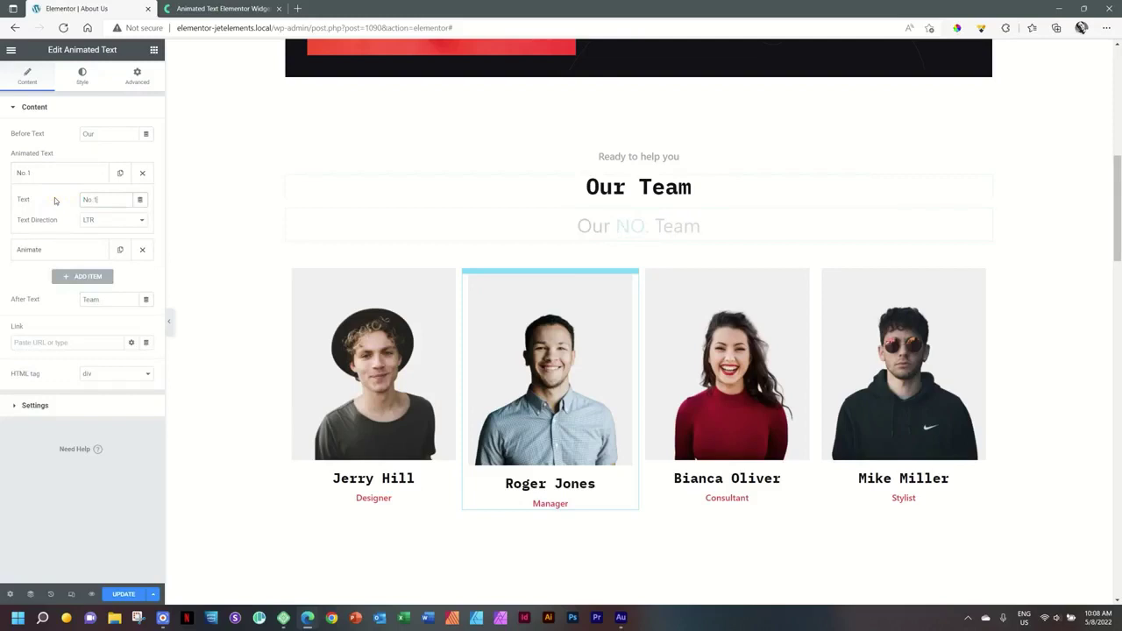
click(50, 177)
click(58, 203)
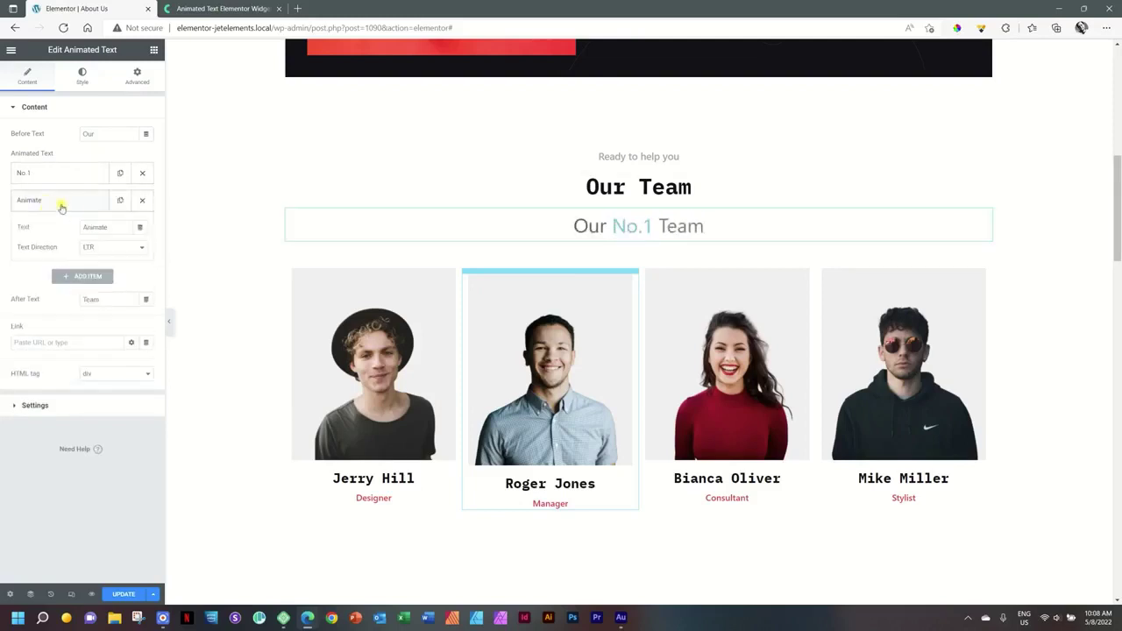
double_click(94, 225)
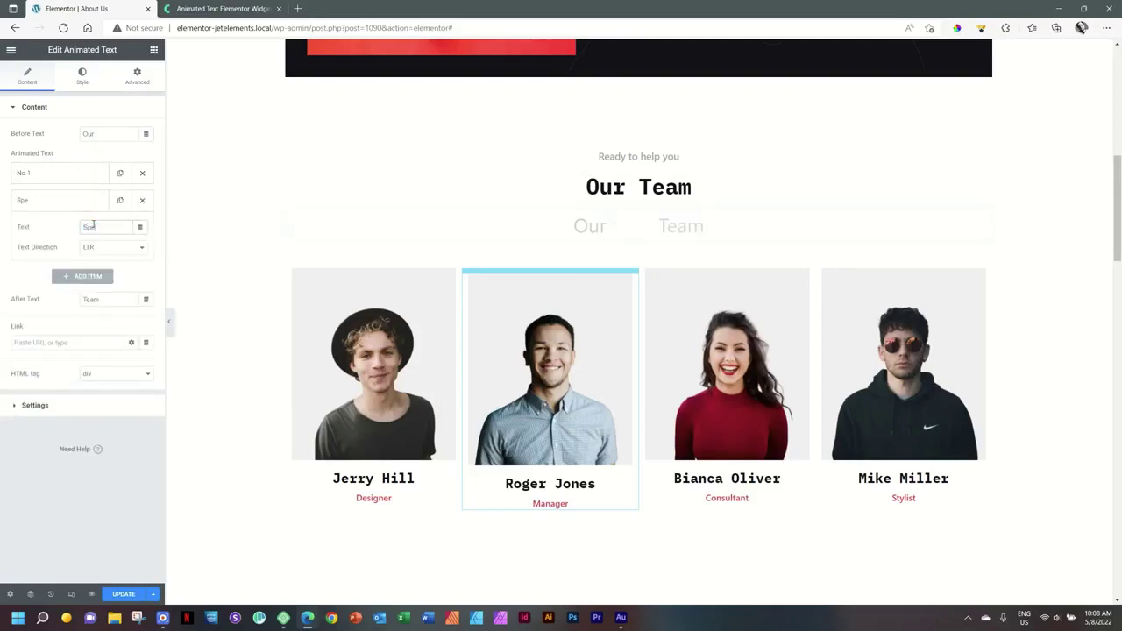
text(Spectacular)
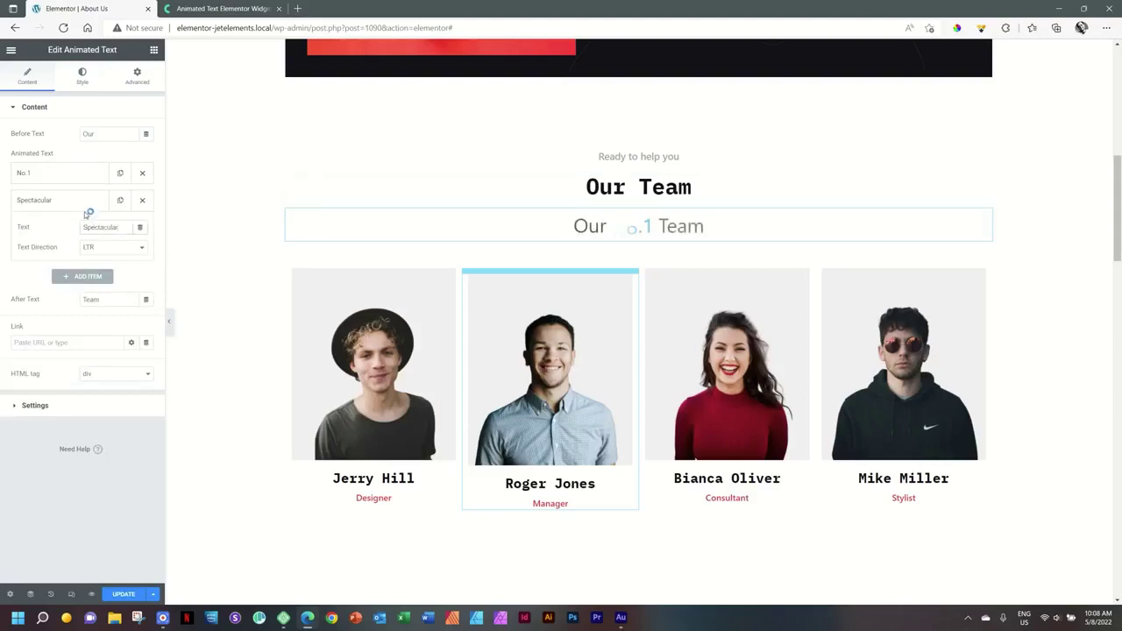
click(85, 203)
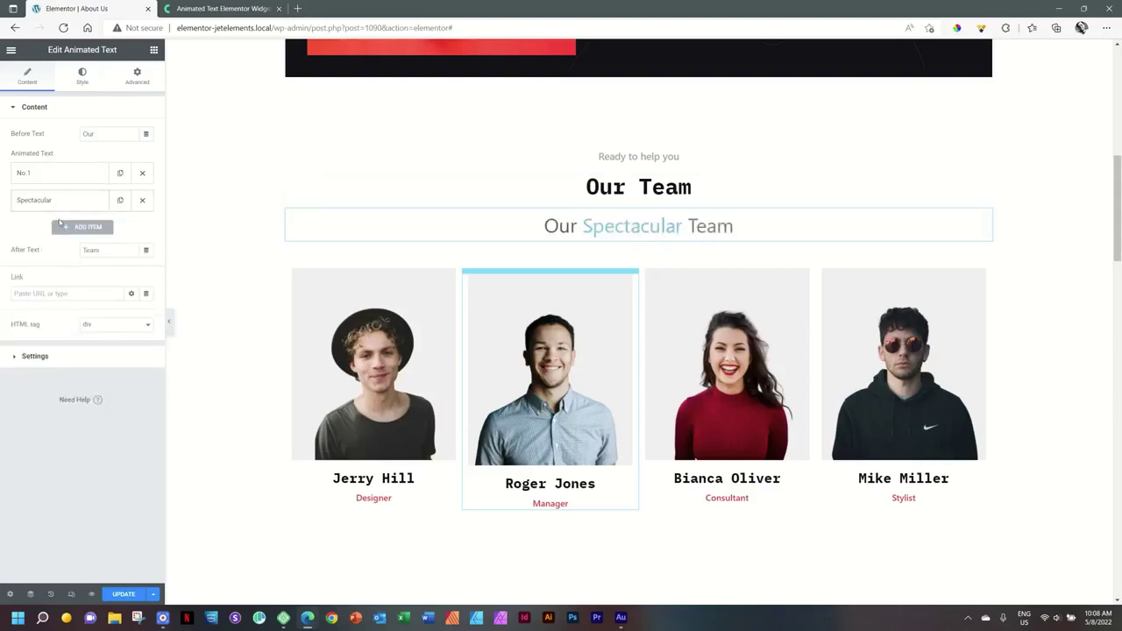
Step: Duplicate the Spectacular item and rename the copy 'Most Awesome'
click(119, 204)
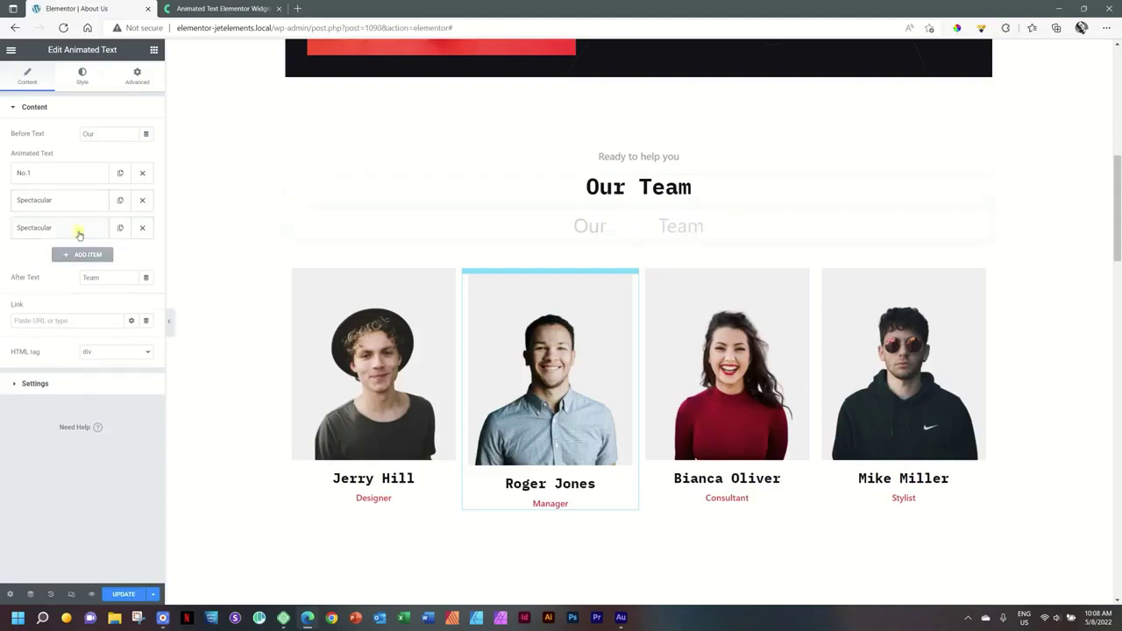
click(78, 229)
double_click(103, 253)
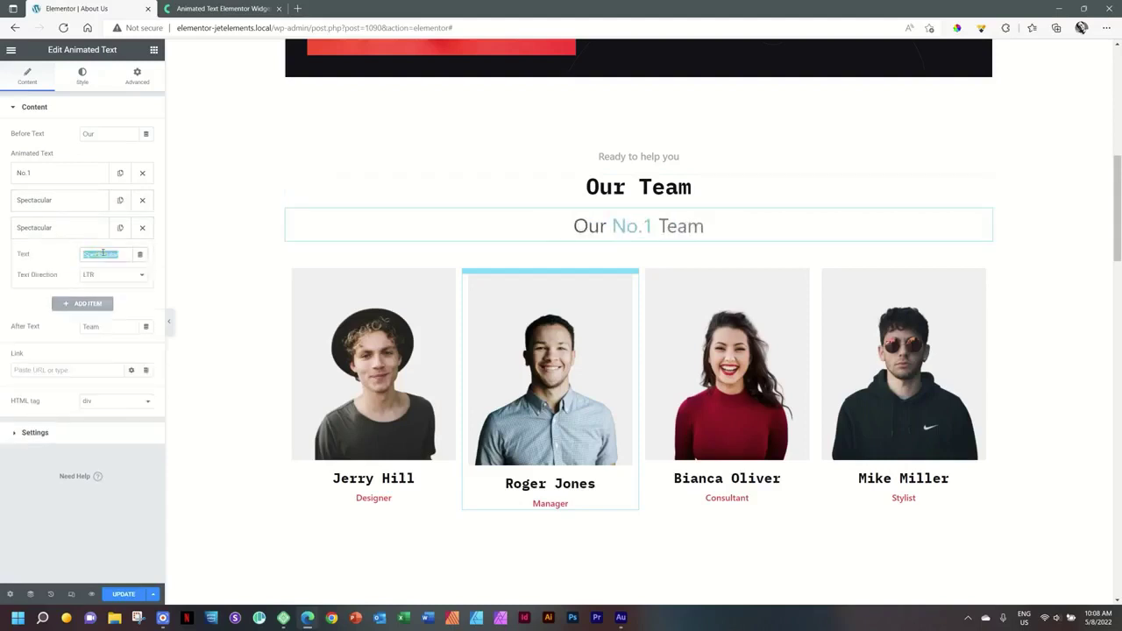
text(Most Aw)
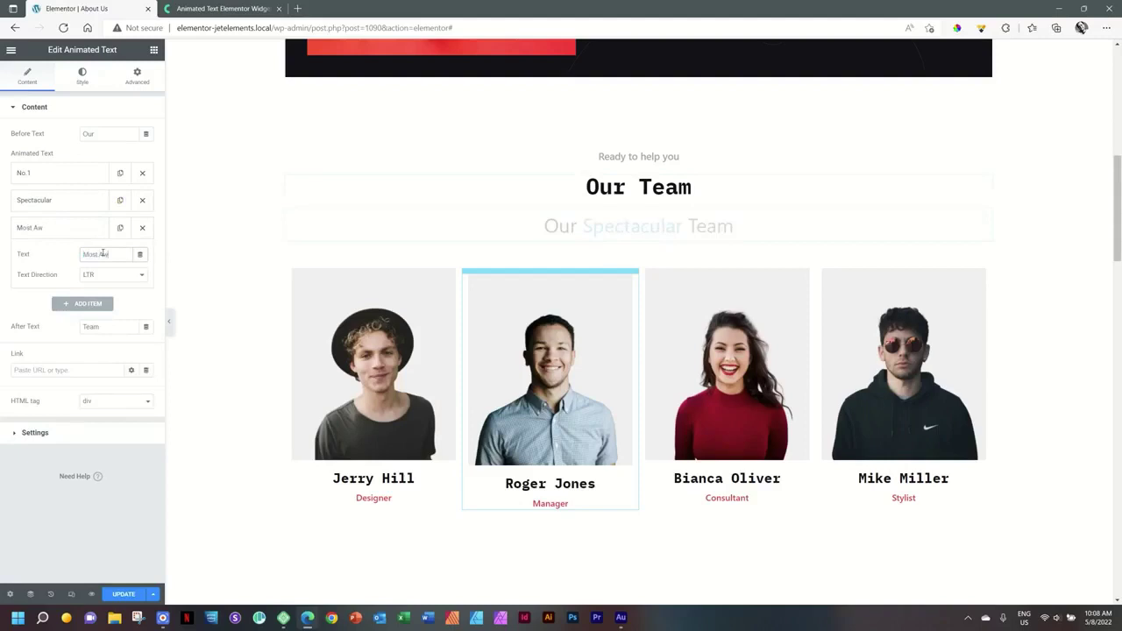
text(esome)
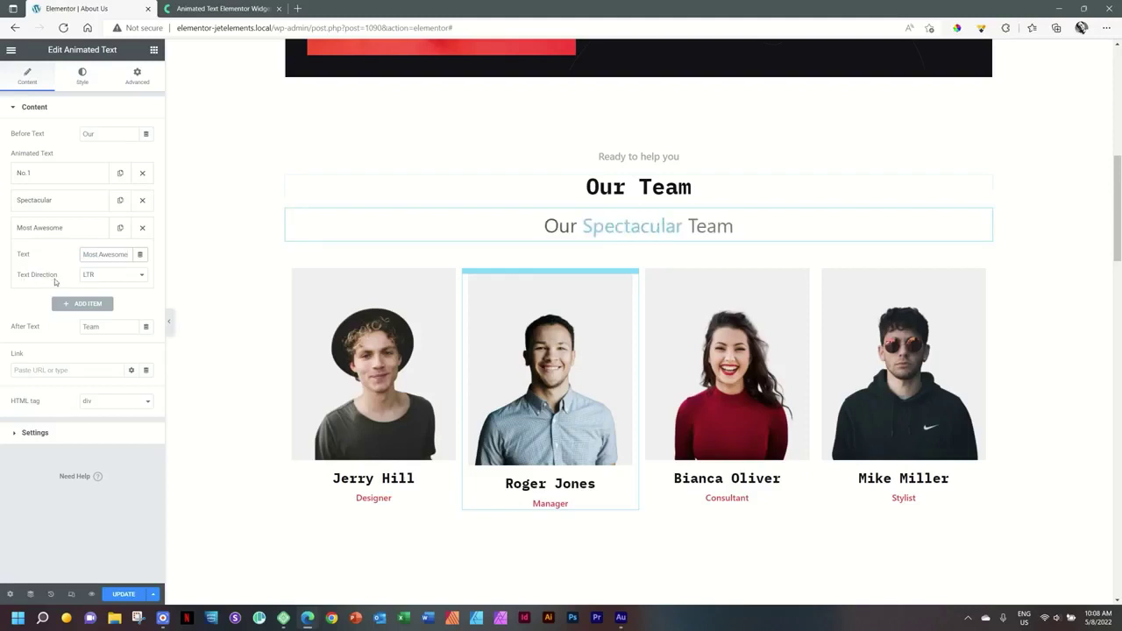
Step: Try right-to-left direction for Most Awesome, then set it back to left-to-right
click(109, 277)
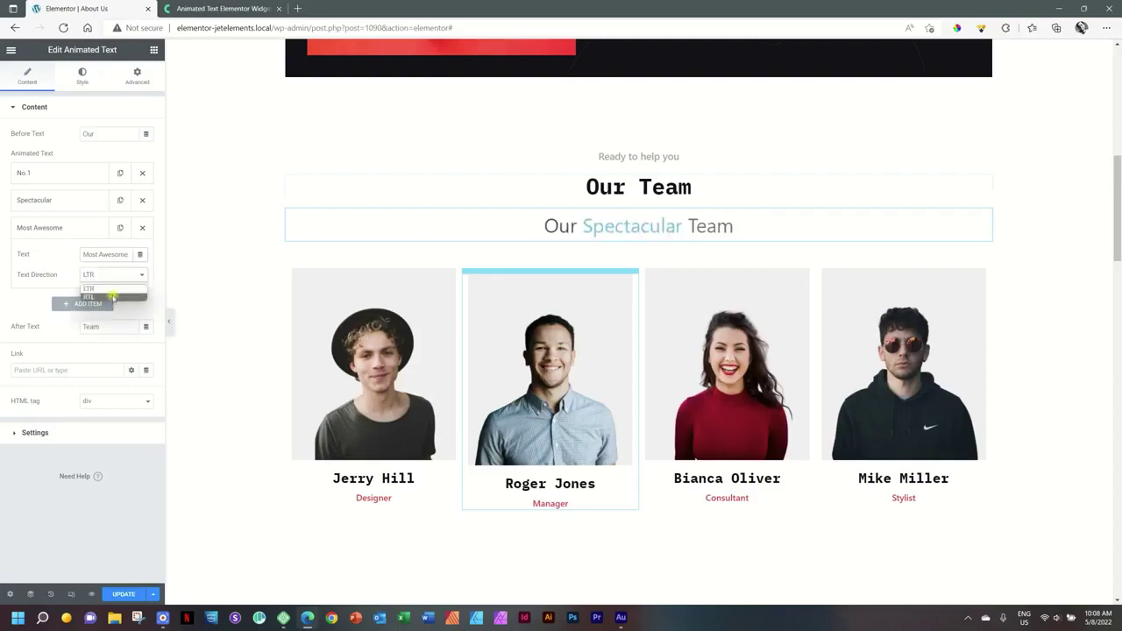
click(111, 297)
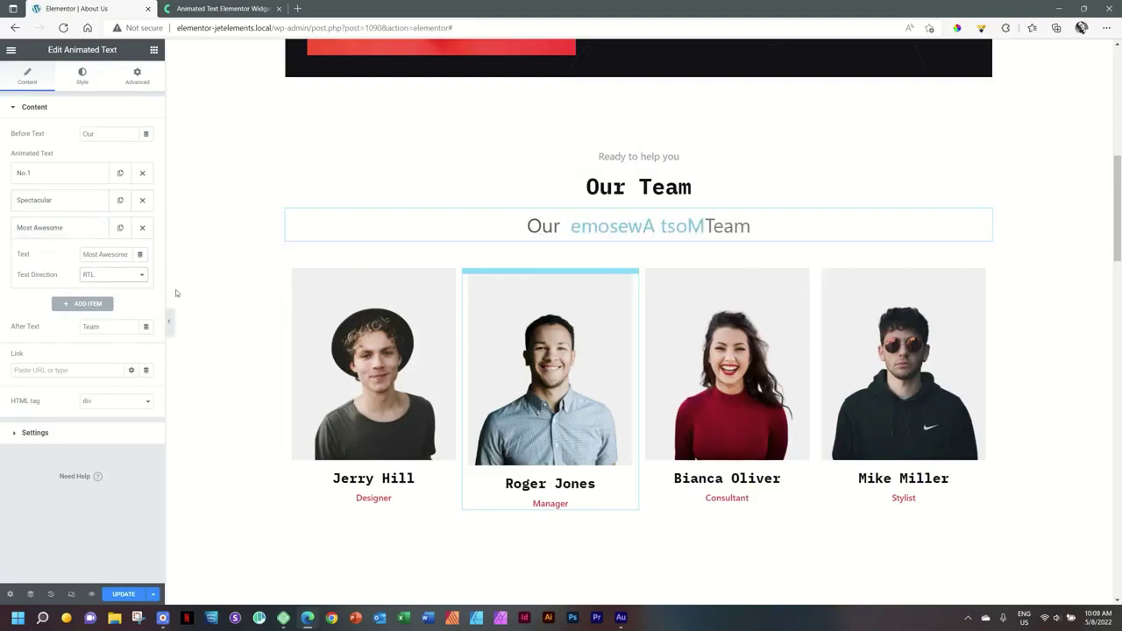
click(120, 277)
click(121, 289)
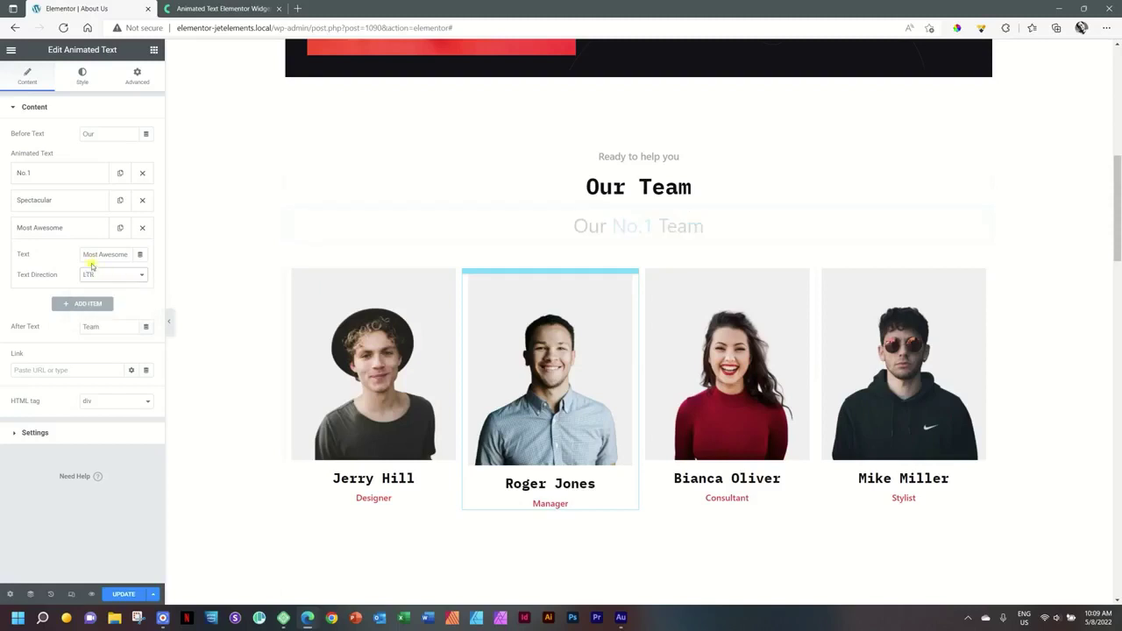
click(60, 236)
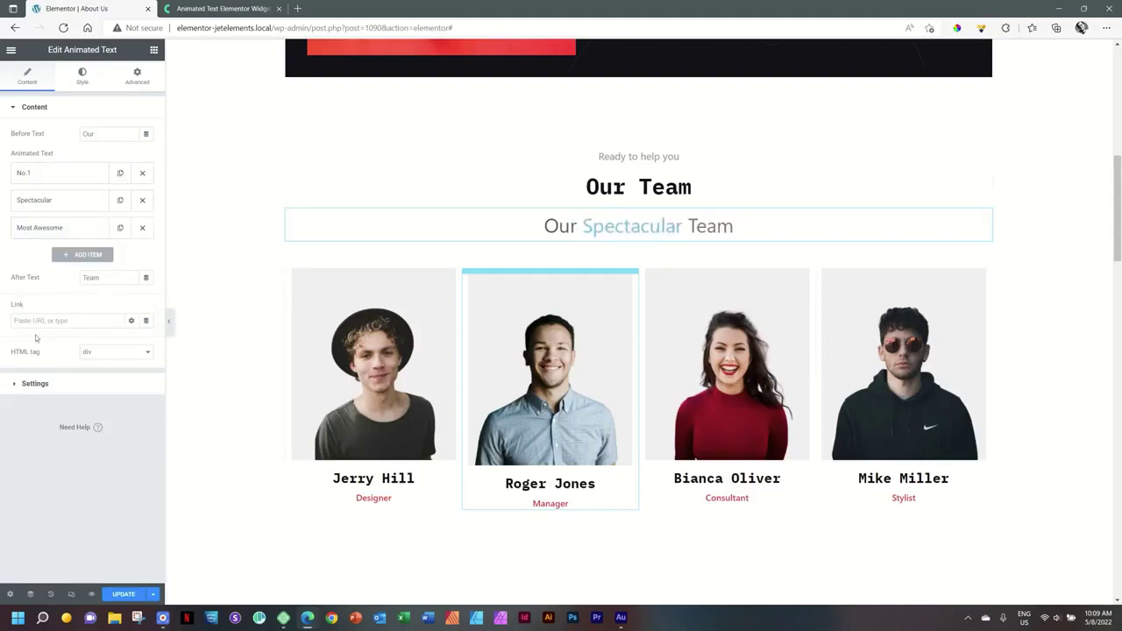
click(82, 77)
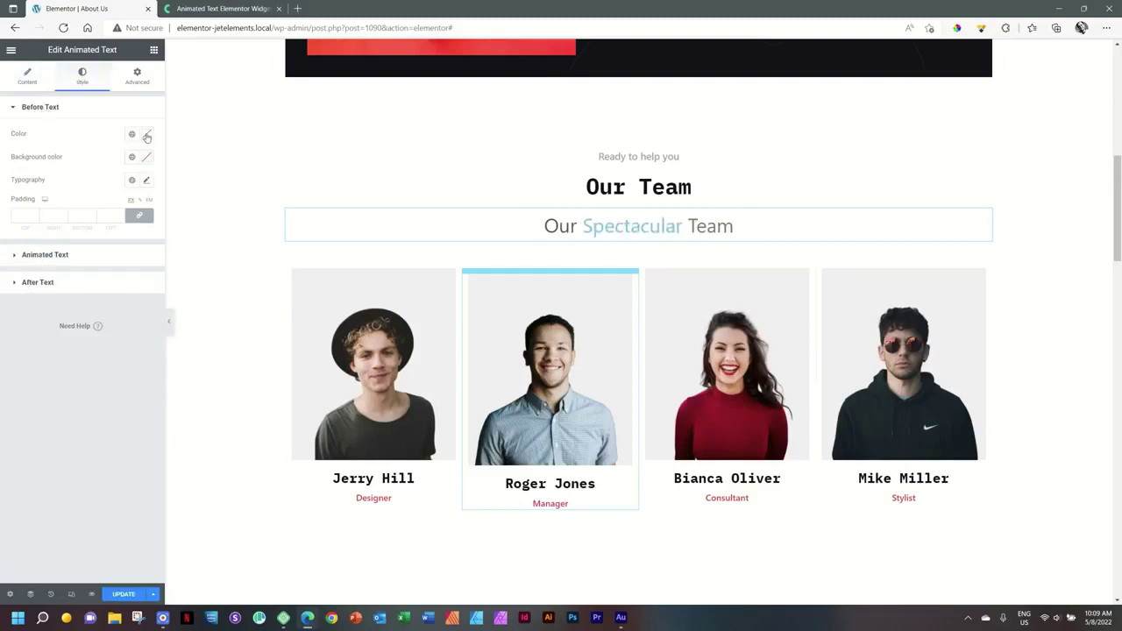
Step: Colour the before text black and set its font family to IBM Plex Mono
click(146, 136)
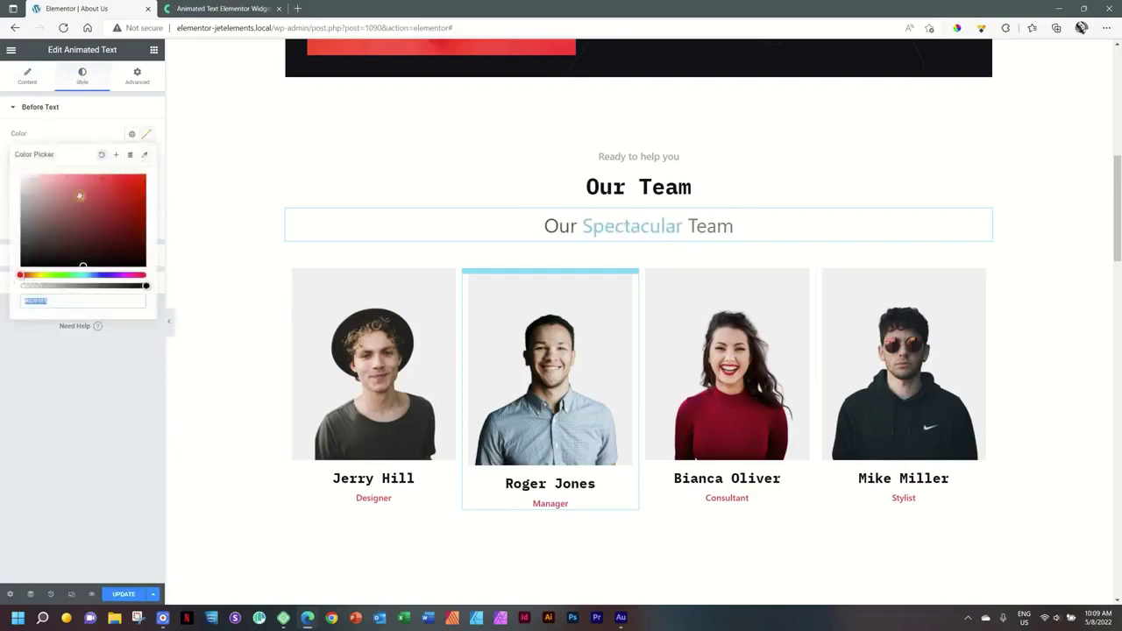
click(146, 134)
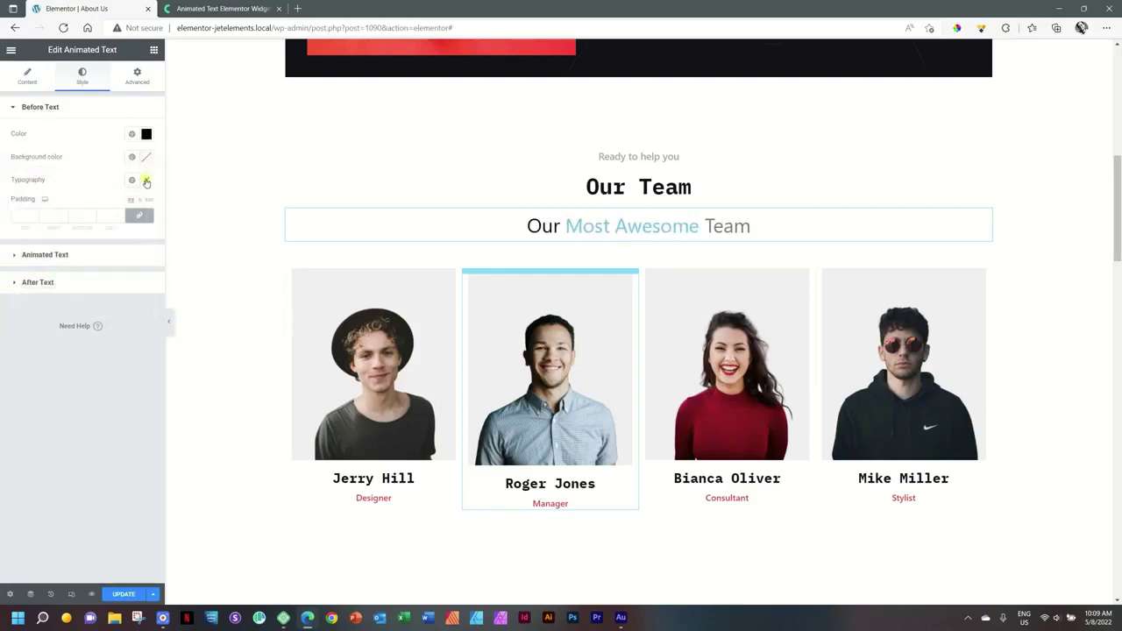
click(146, 180)
click(110, 232)
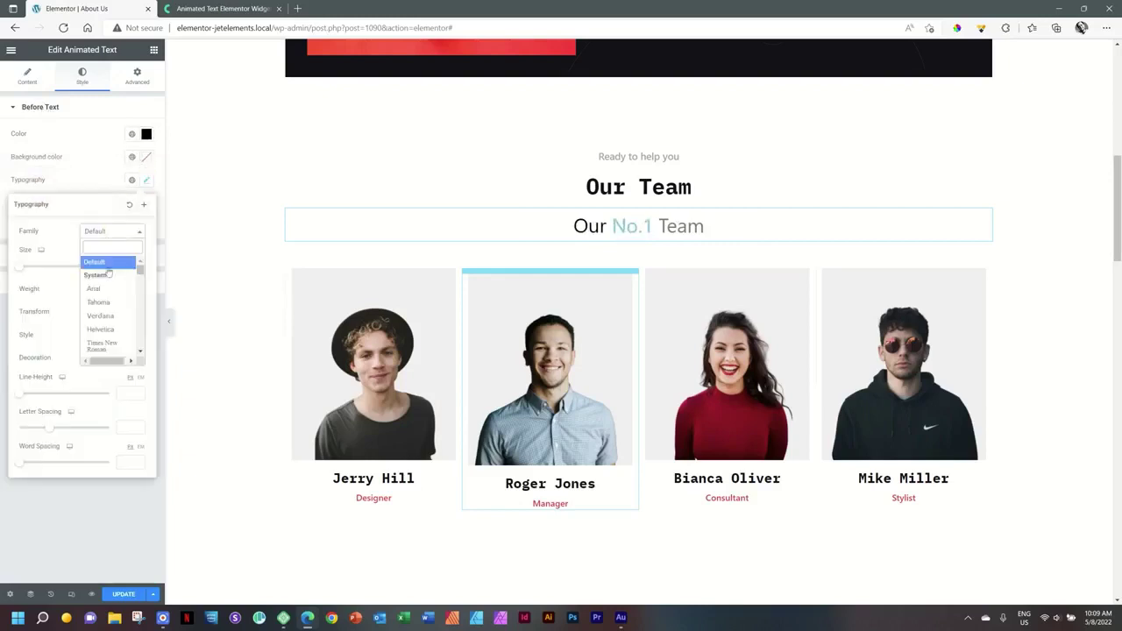
text(ibm)
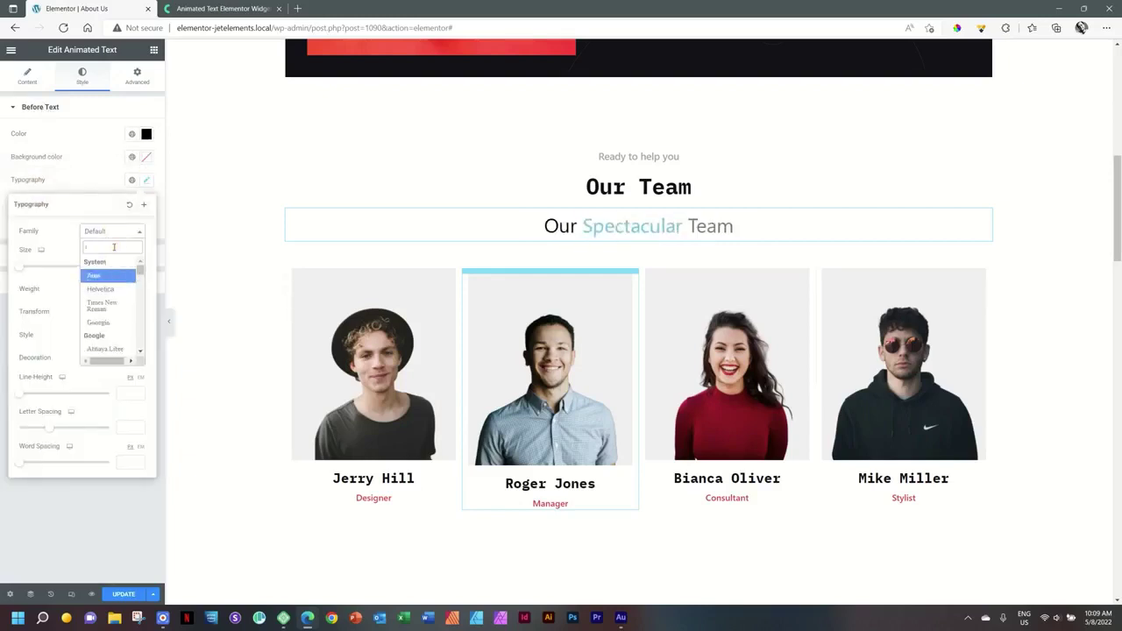
click(100, 280)
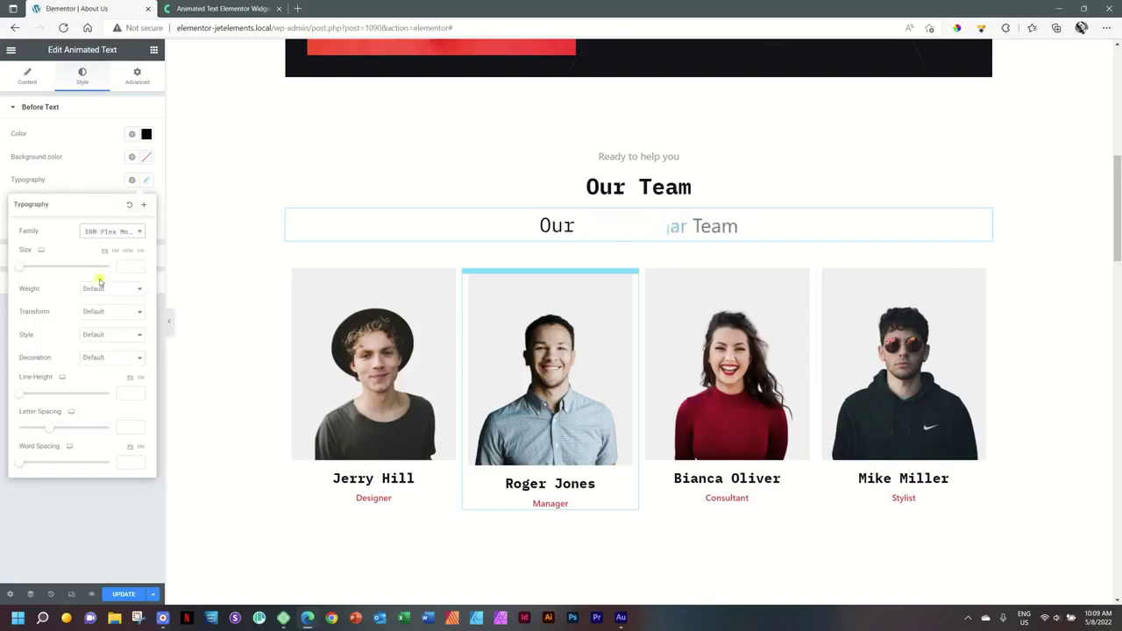
click(149, 185)
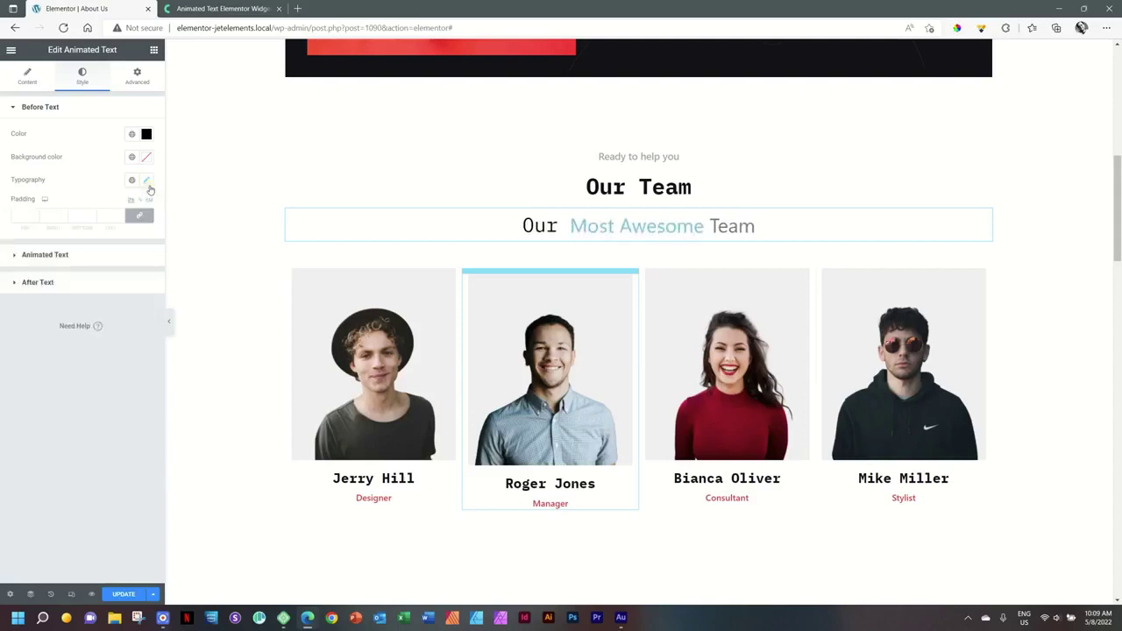
Step: Give the before text weight 900 and Uppercase transform
click(147, 179)
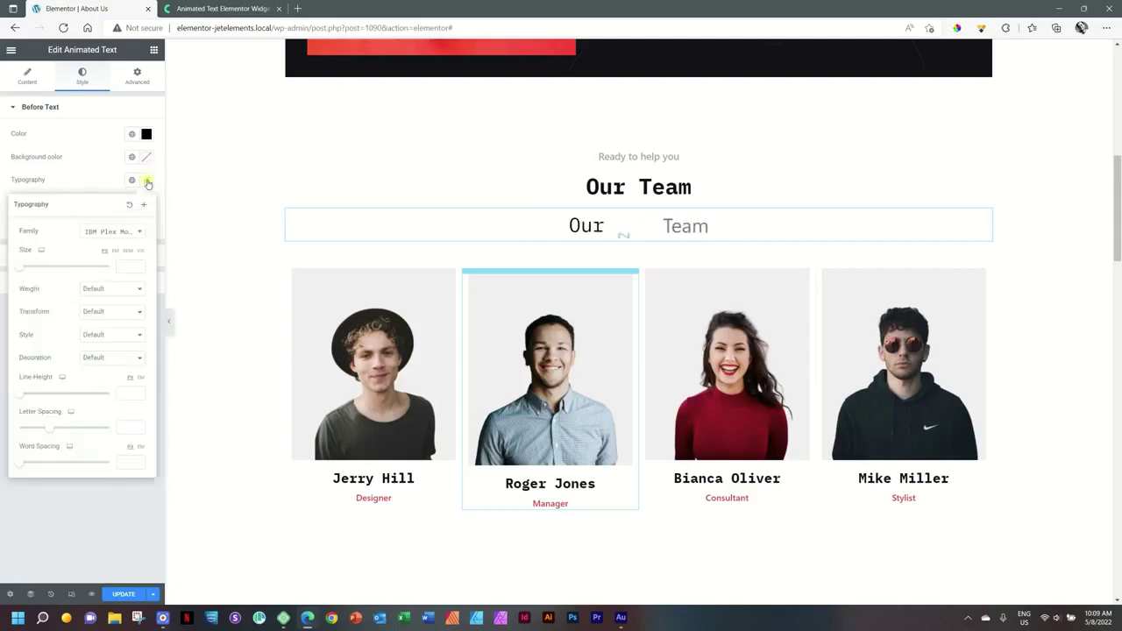
click(96, 291)
click(97, 370)
click(107, 313)
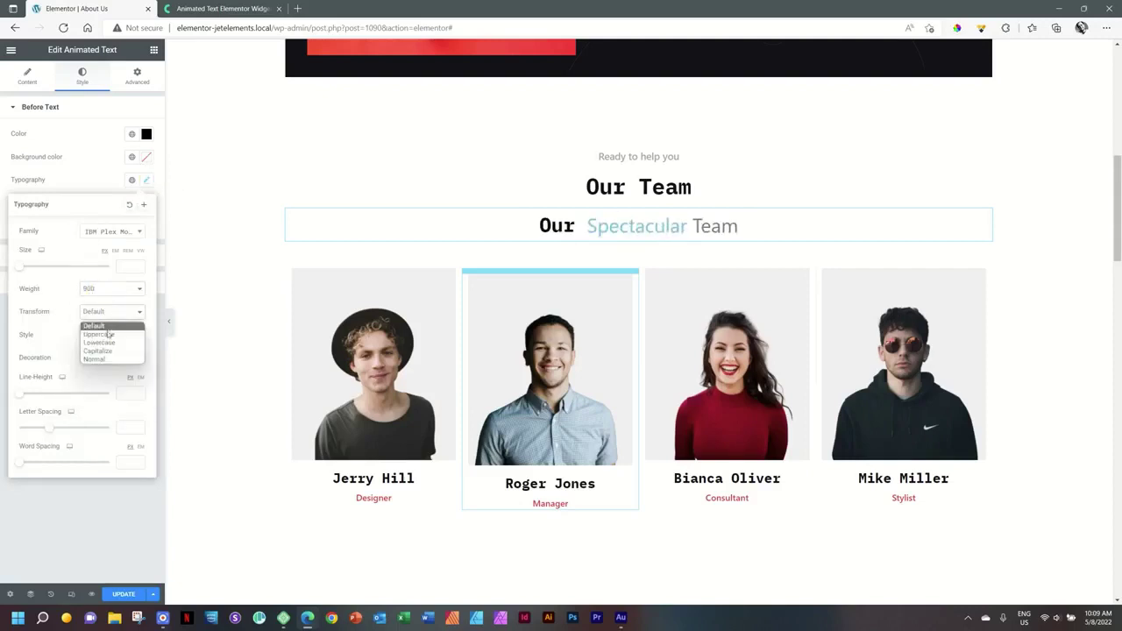
click(108, 333)
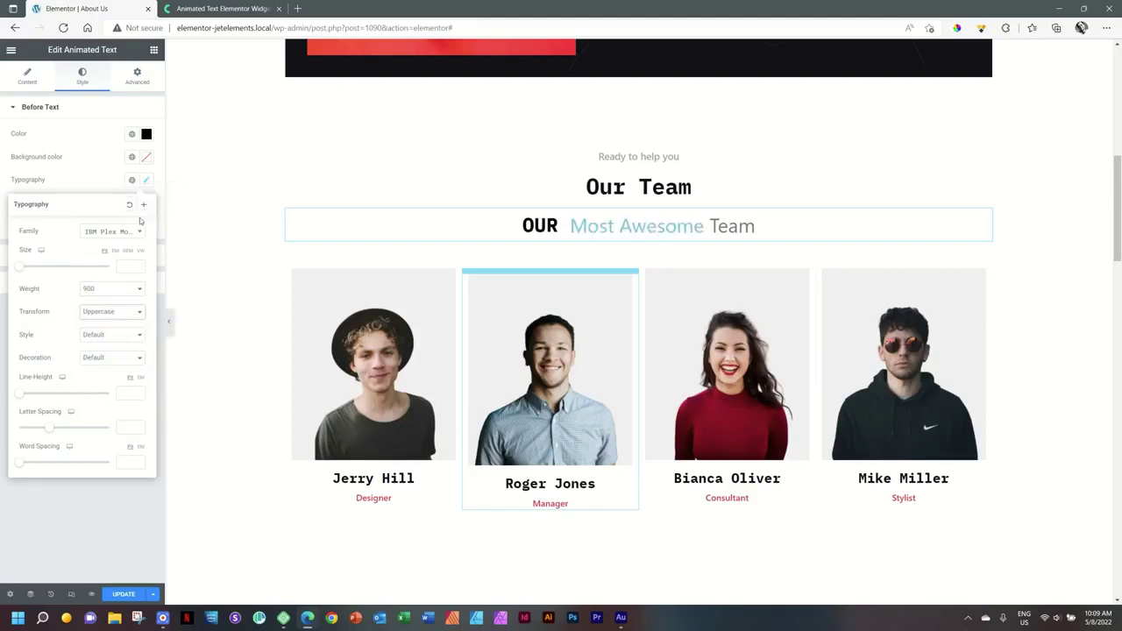
click(104, 189)
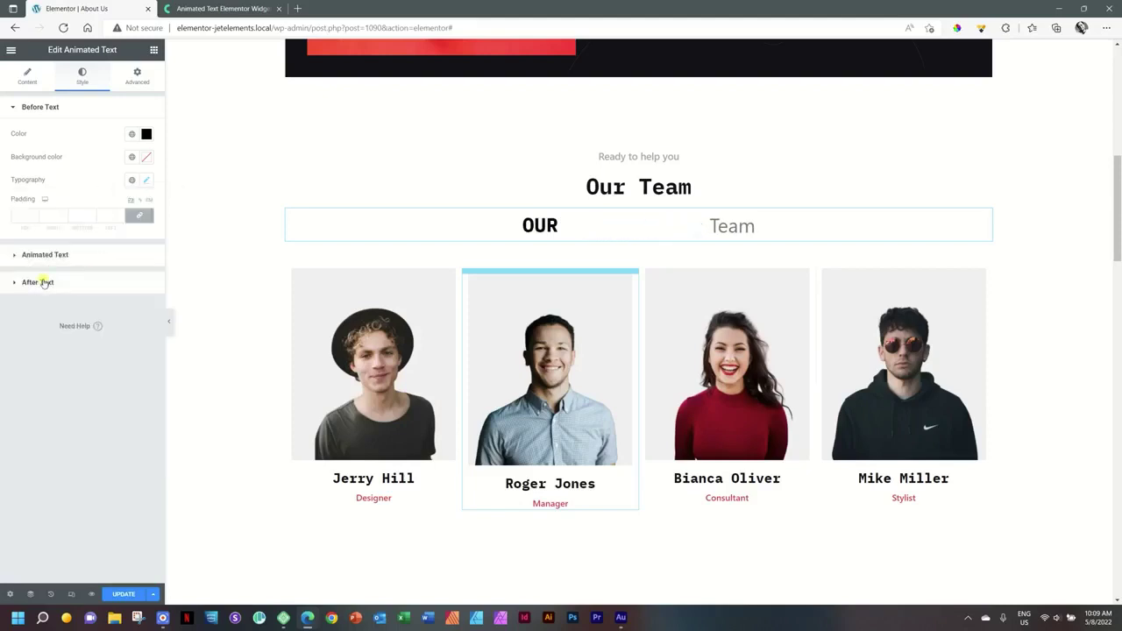
click(43, 281)
click(146, 188)
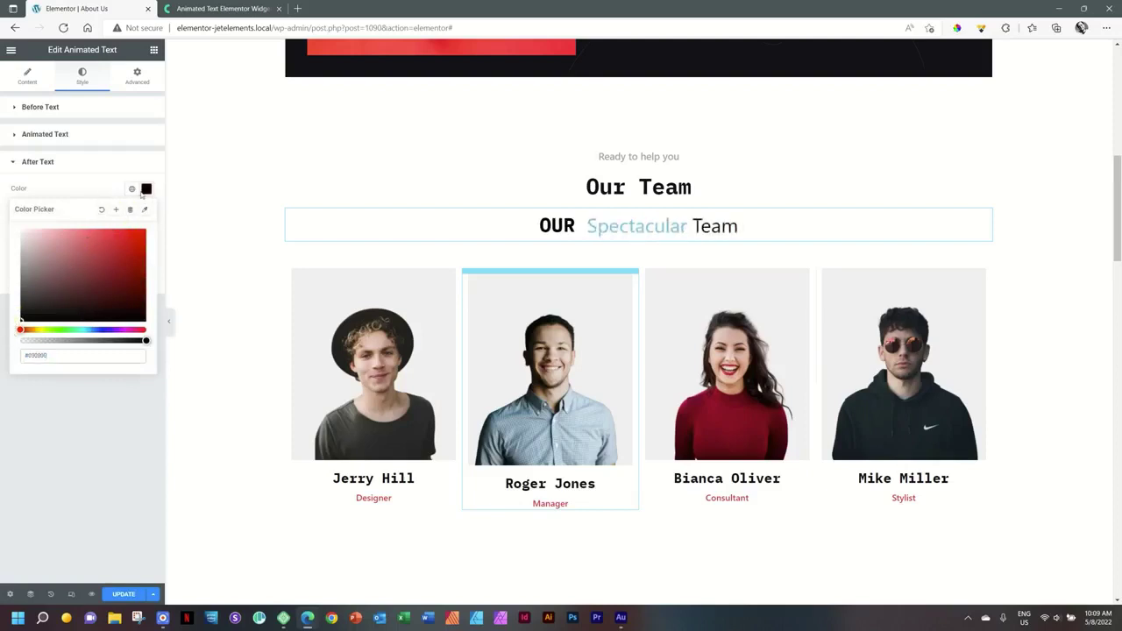
Step: Give the trailing 'Team' text IBM Plex Mono, weight 900 and Uppercase transform
click(145, 189)
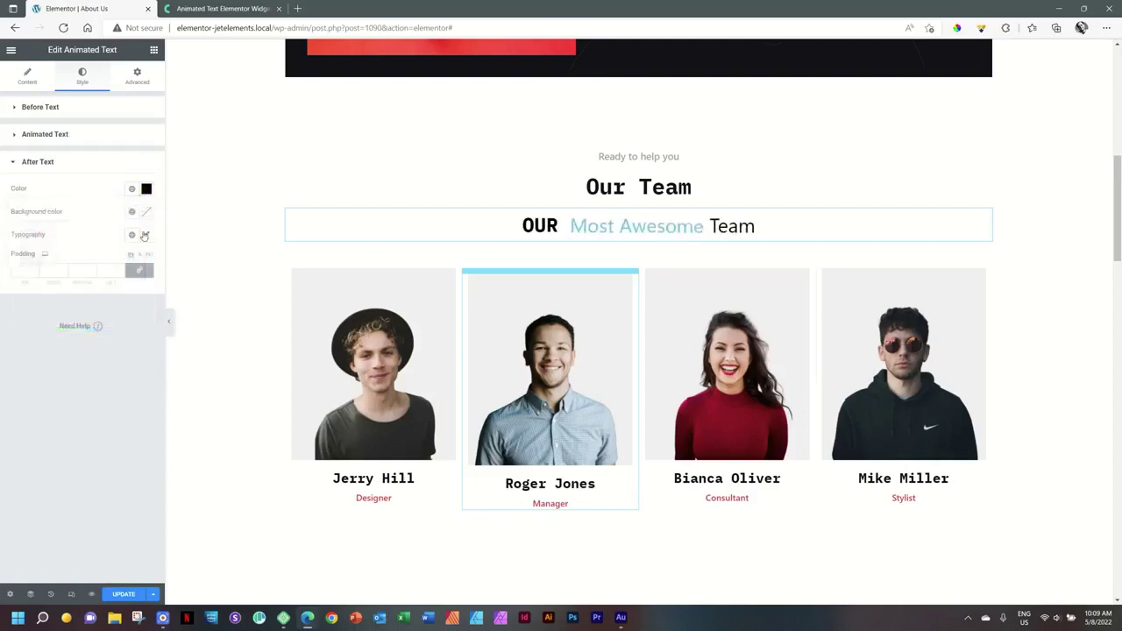
click(145, 236)
click(103, 287)
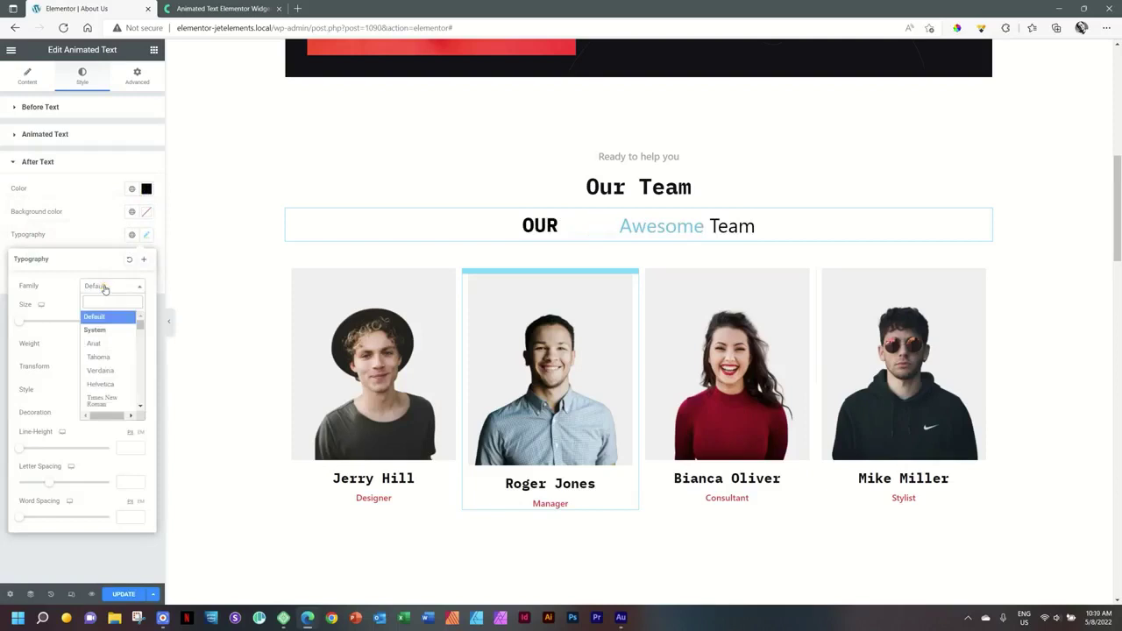
text(ibm)
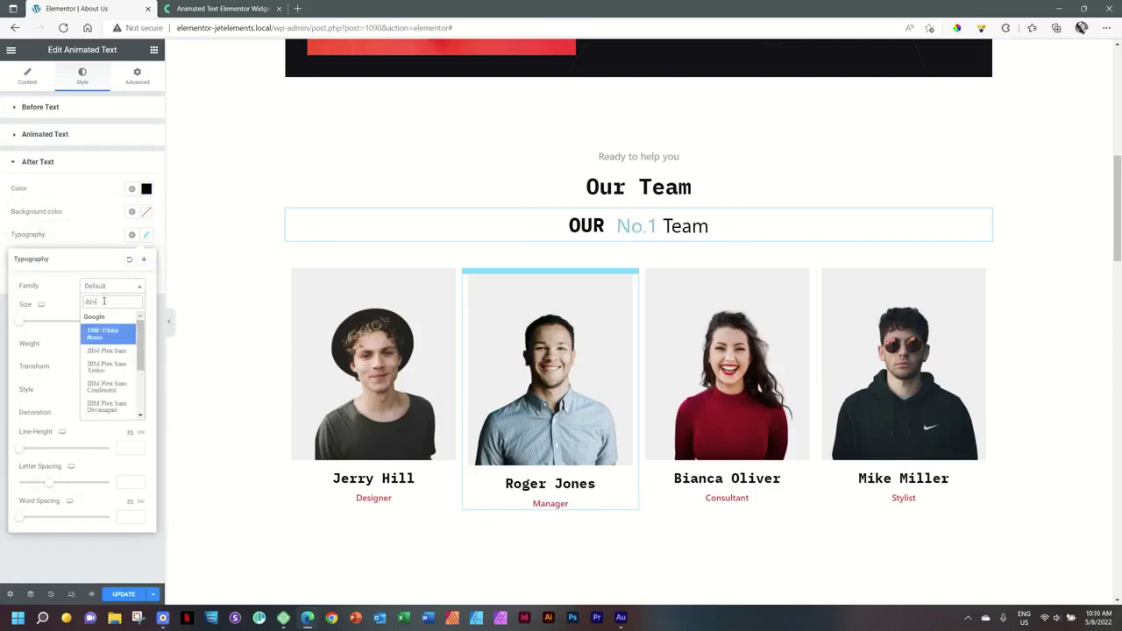
click(102, 333)
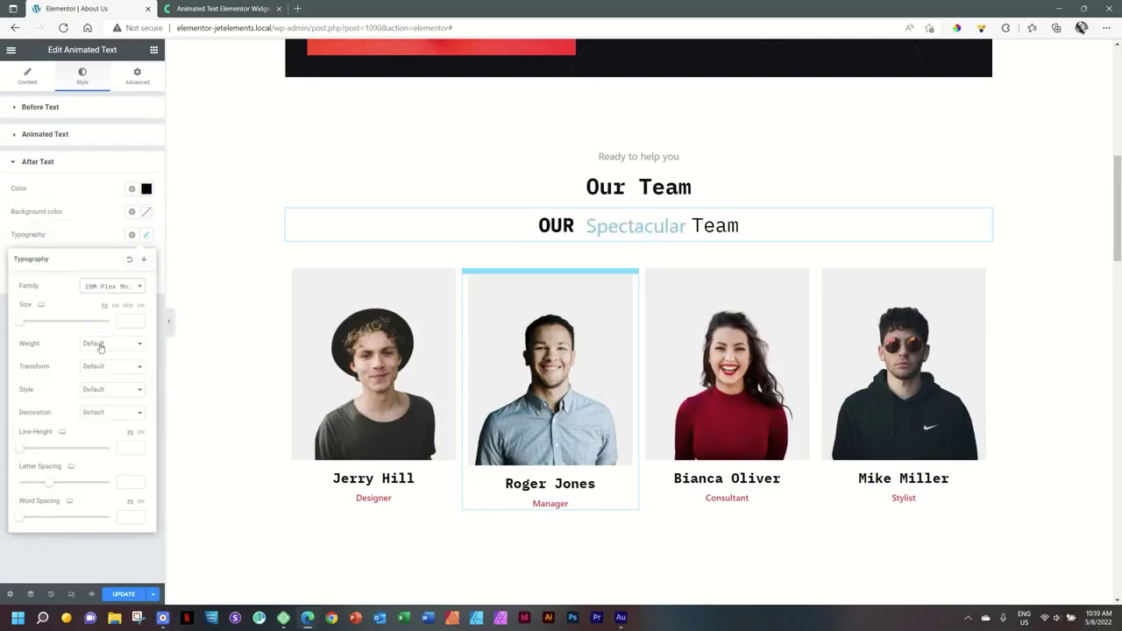
click(104, 344)
click(91, 423)
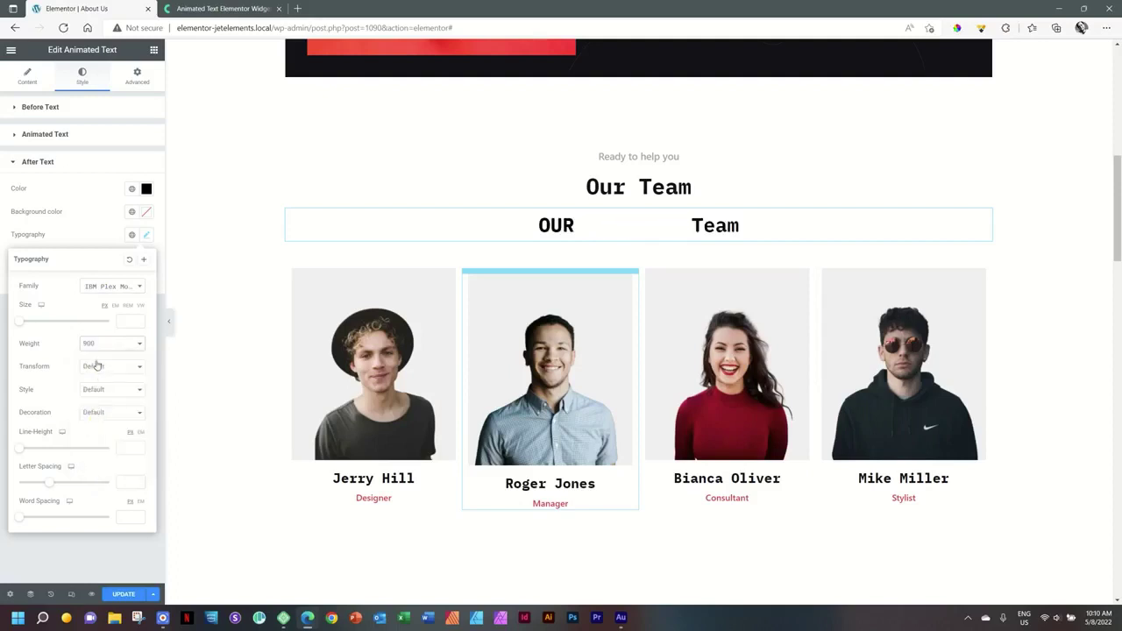
click(95, 367)
click(97, 389)
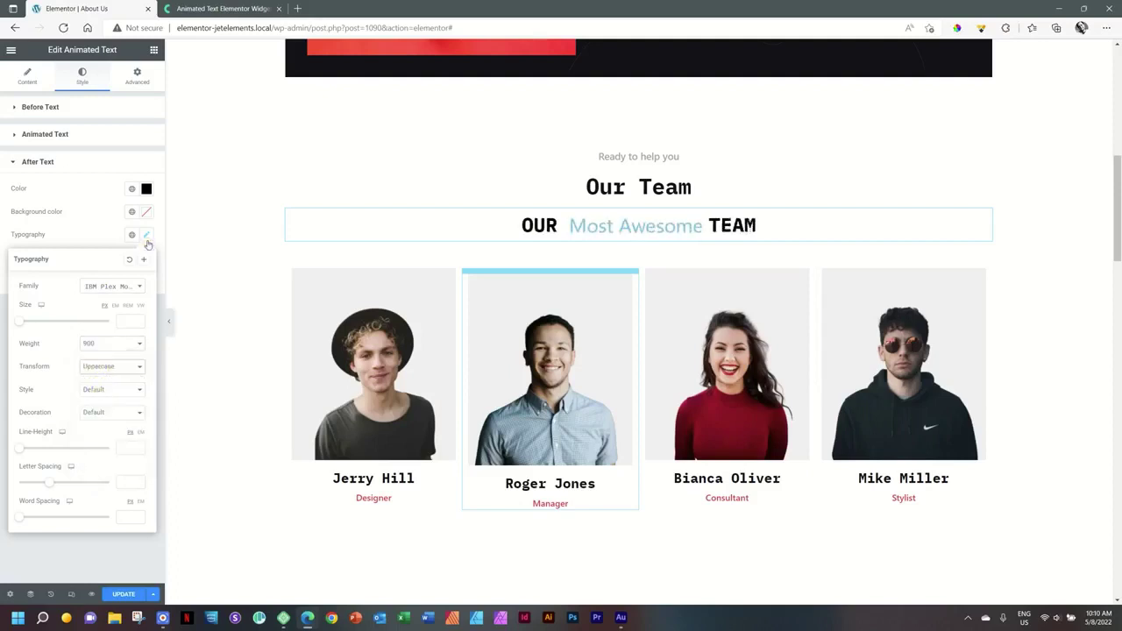
click(99, 233)
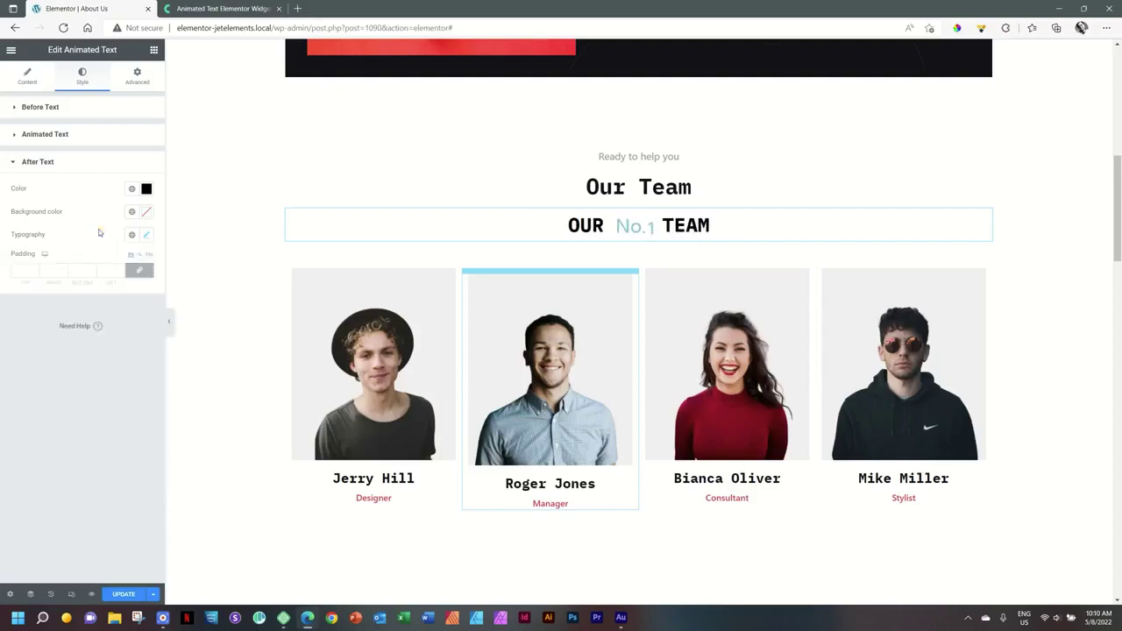
Step: Set the animated words' typography to IBM Plex Mono with Uppercase transform
click(28, 136)
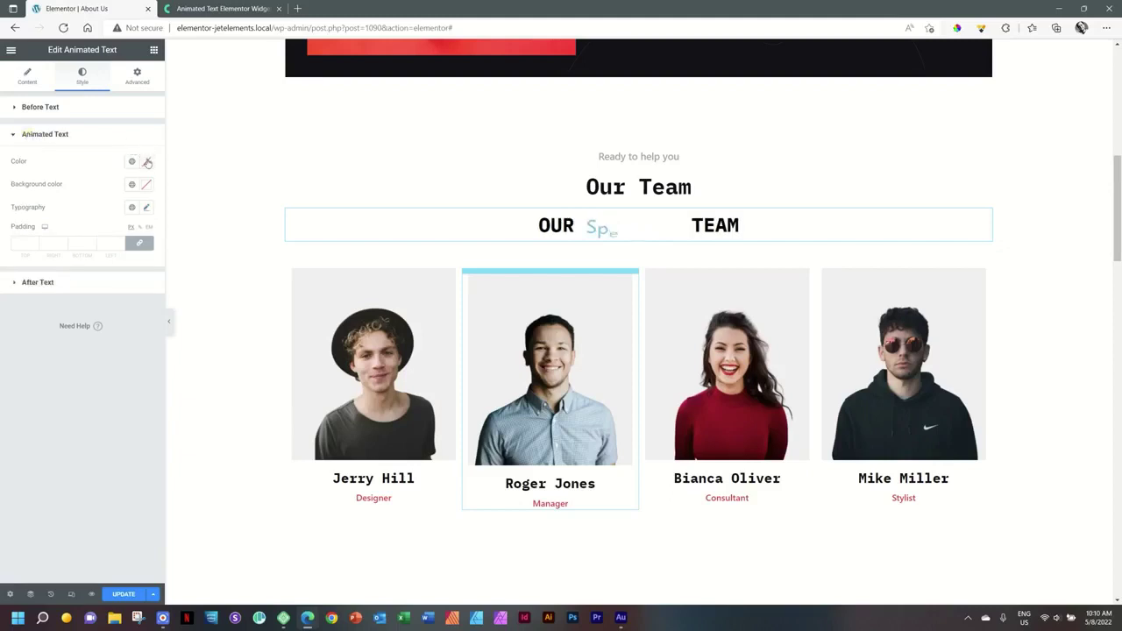
click(146, 209)
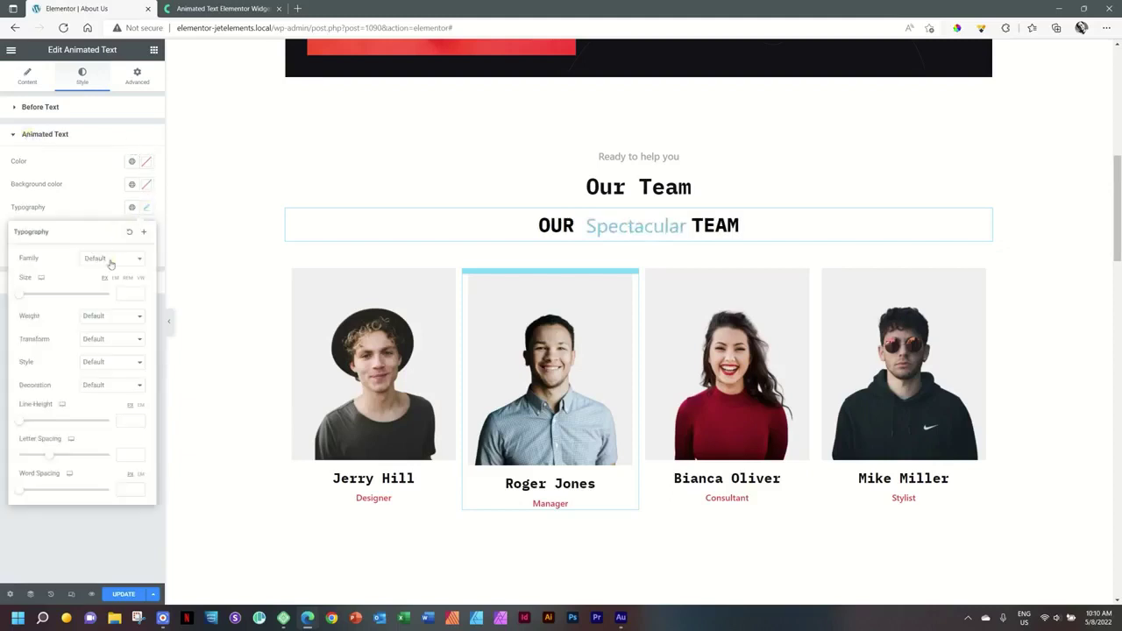
click(110, 261)
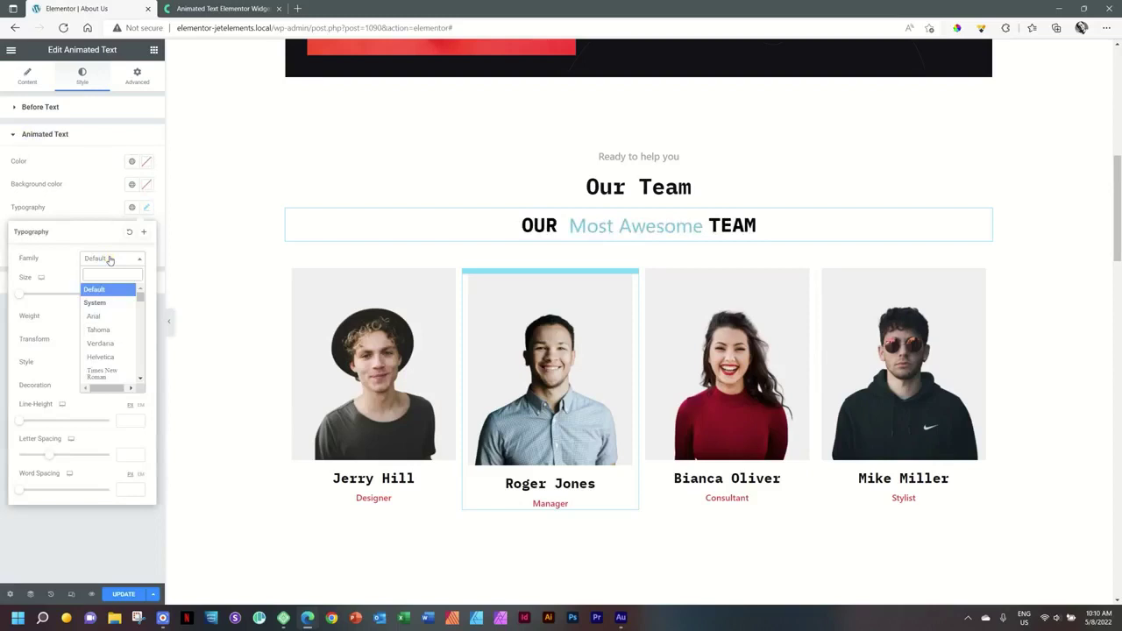
text(ibm)
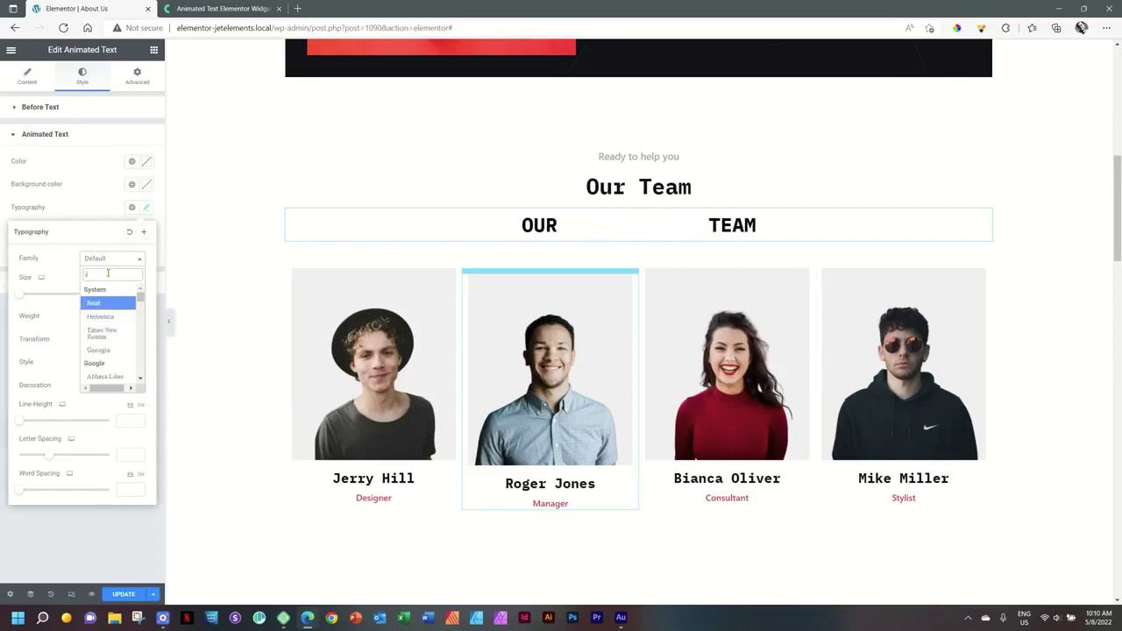
click(98, 309)
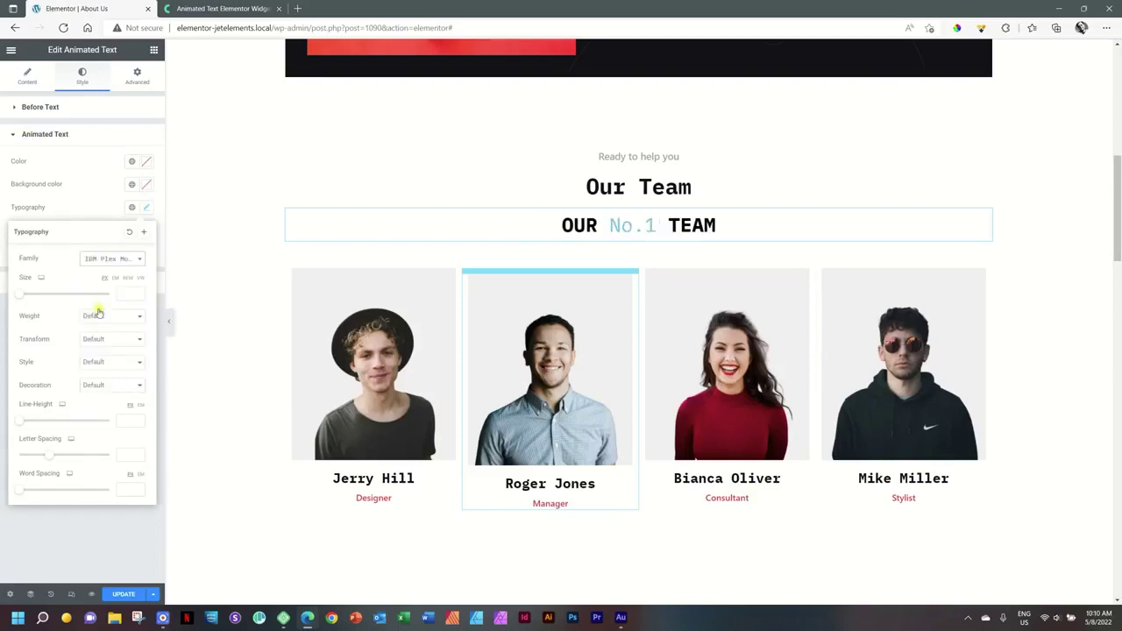
click(102, 340)
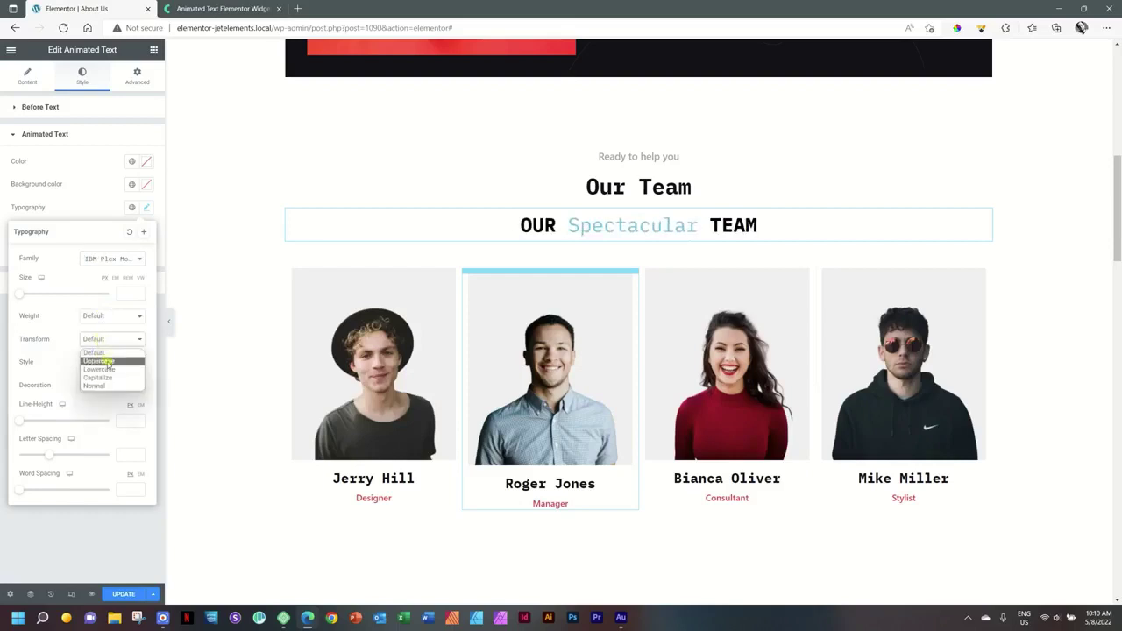
click(105, 360)
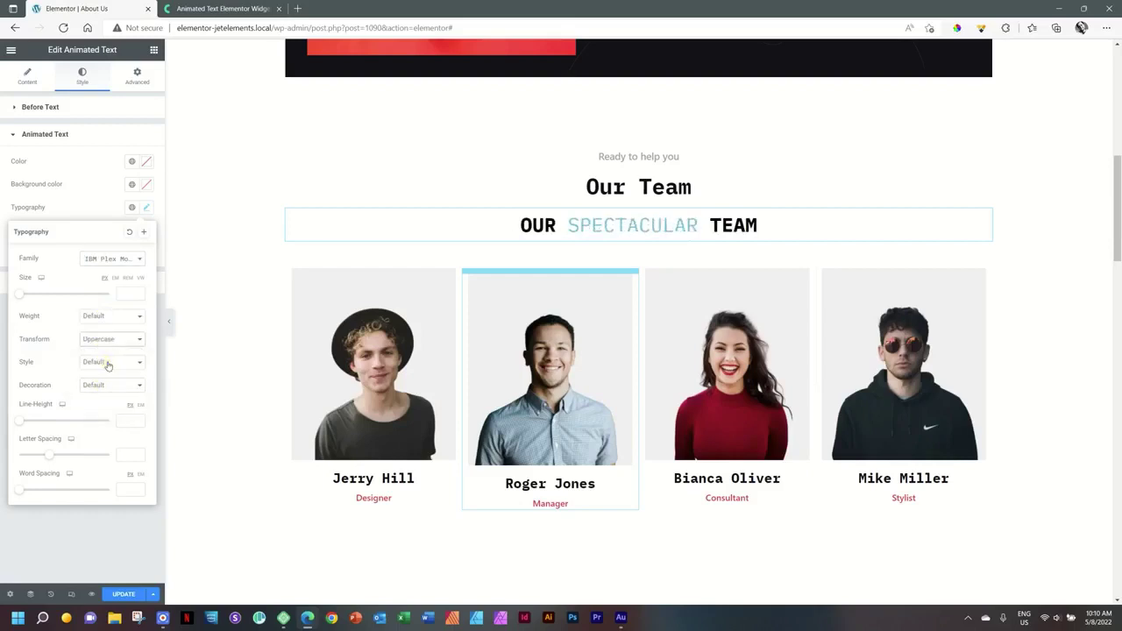
click(146, 206)
Step: Paste #FF0000 as the animated words' colour
click(146, 162)
text(#FF0000)
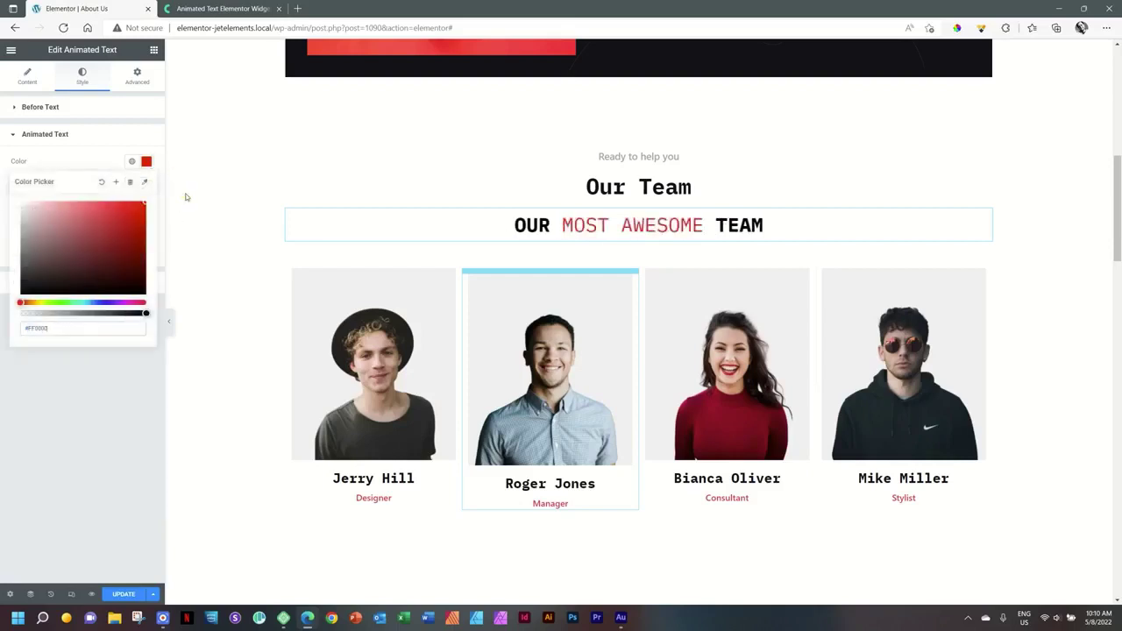
click(149, 163)
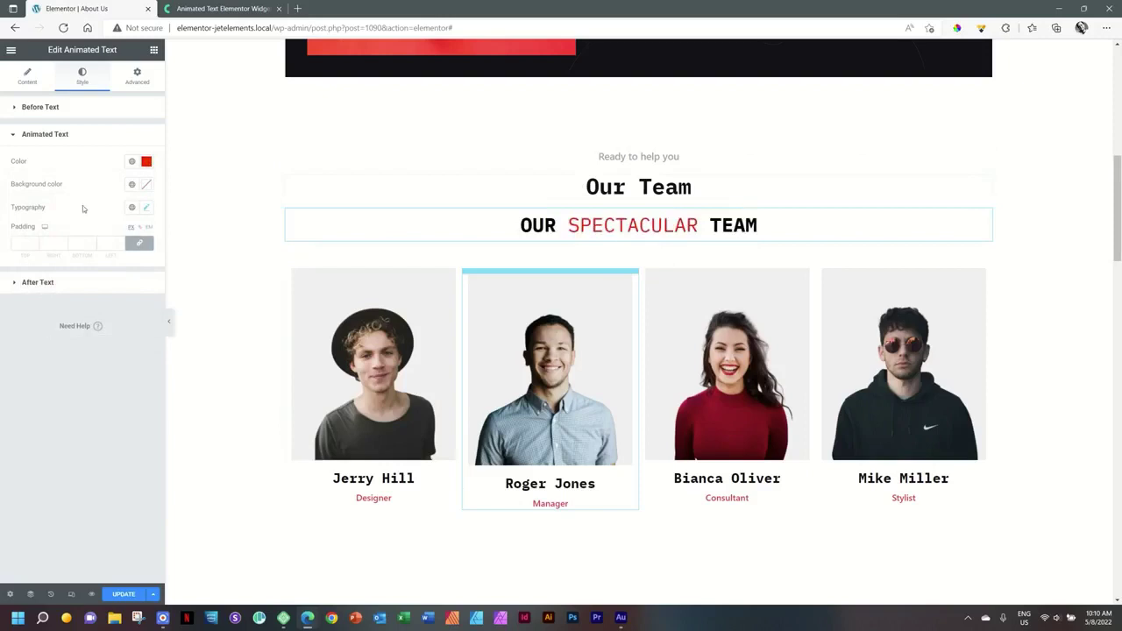
Step: Review the Before and After Text style sections, then open the Before Text typography settings
click(16, 108)
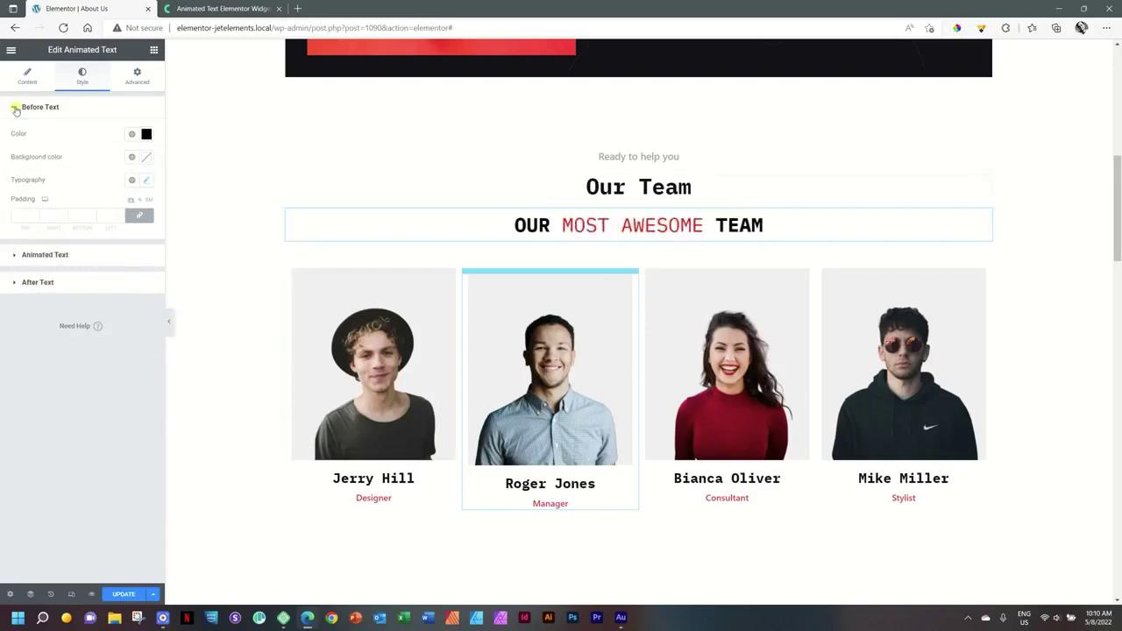
click(13, 282)
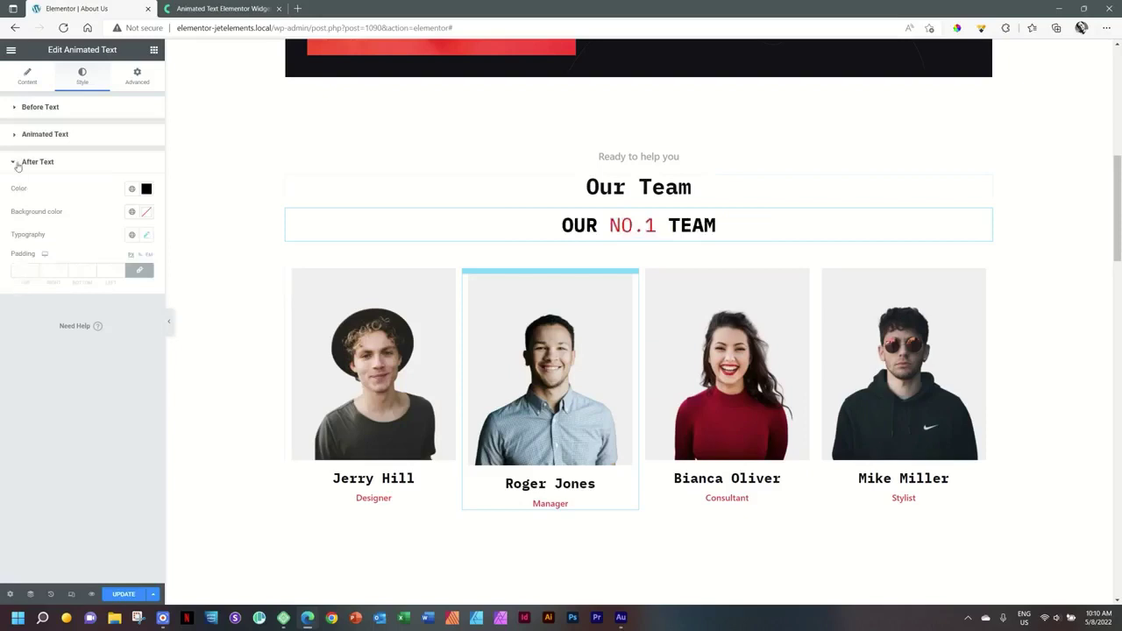
click(16, 109)
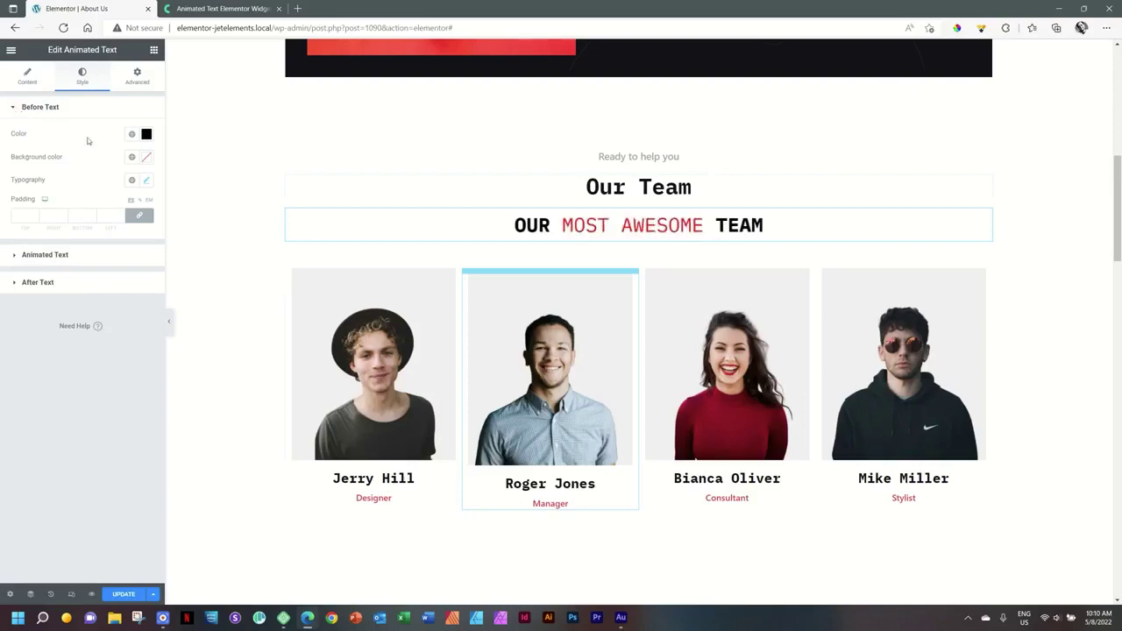
click(147, 182)
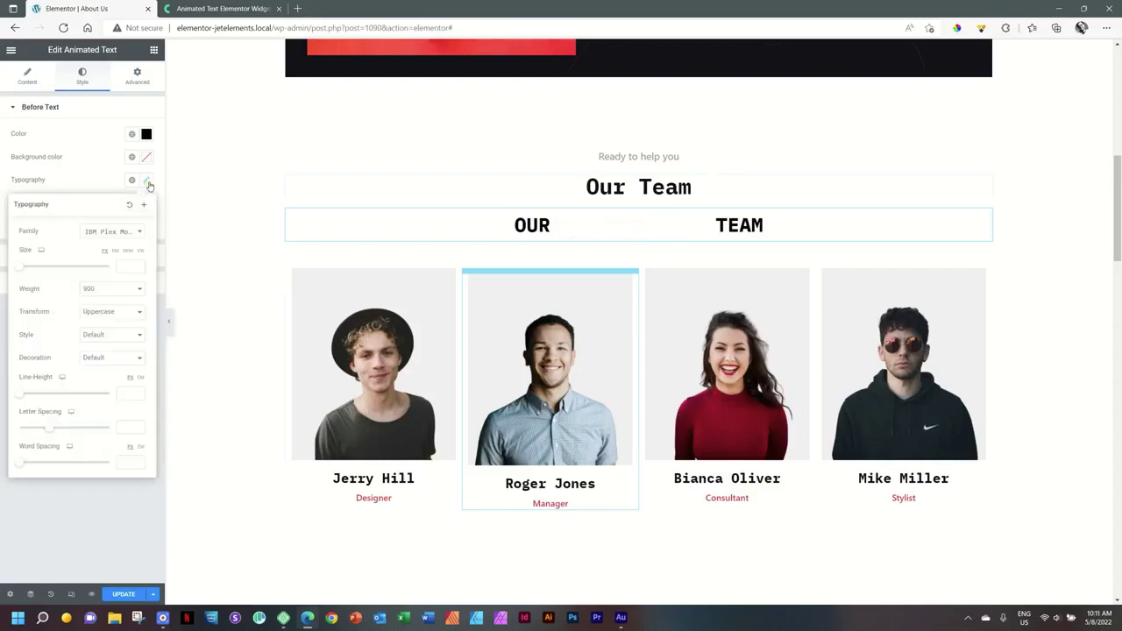
Step: Preview the heading at tablet size, then return to desktop and collapse the Typography and Before Text settings
click(40, 249)
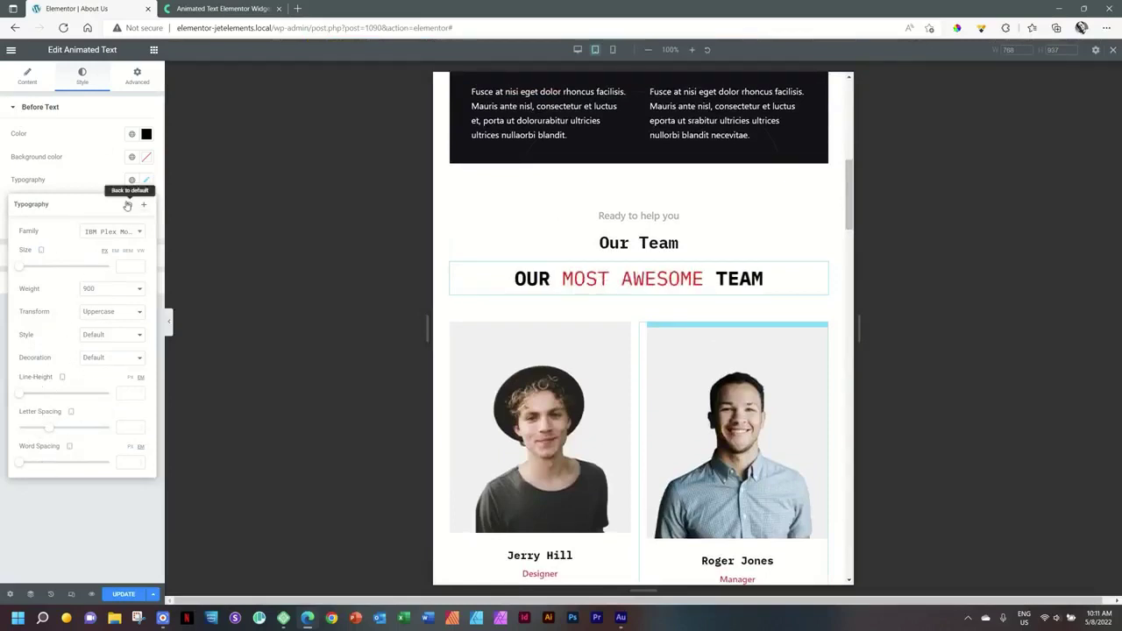
click(149, 181)
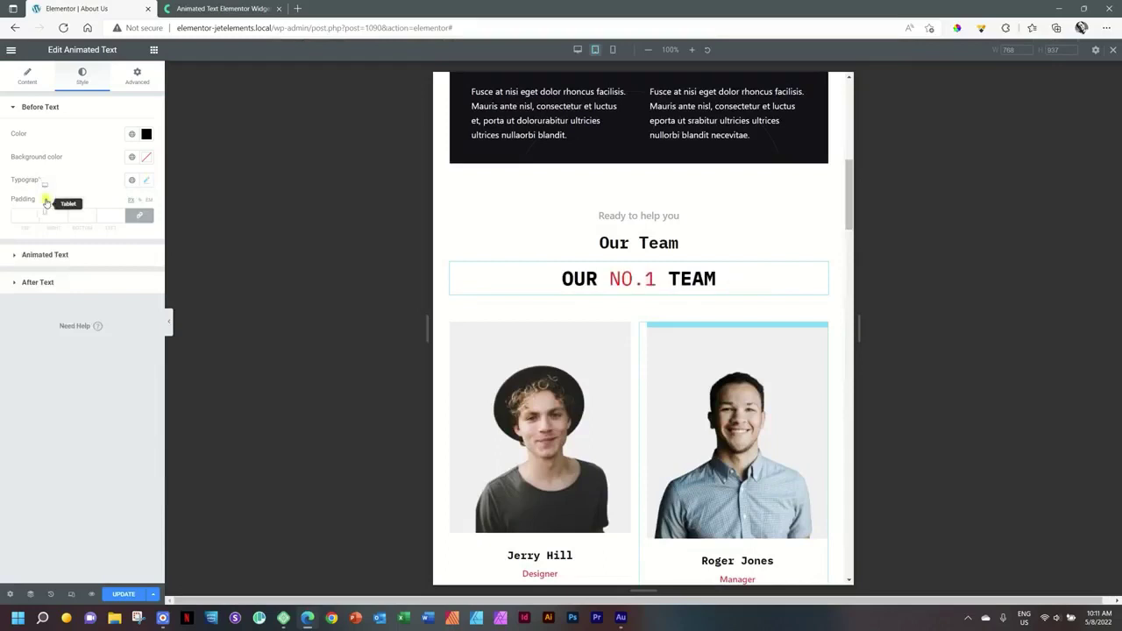
click(47, 188)
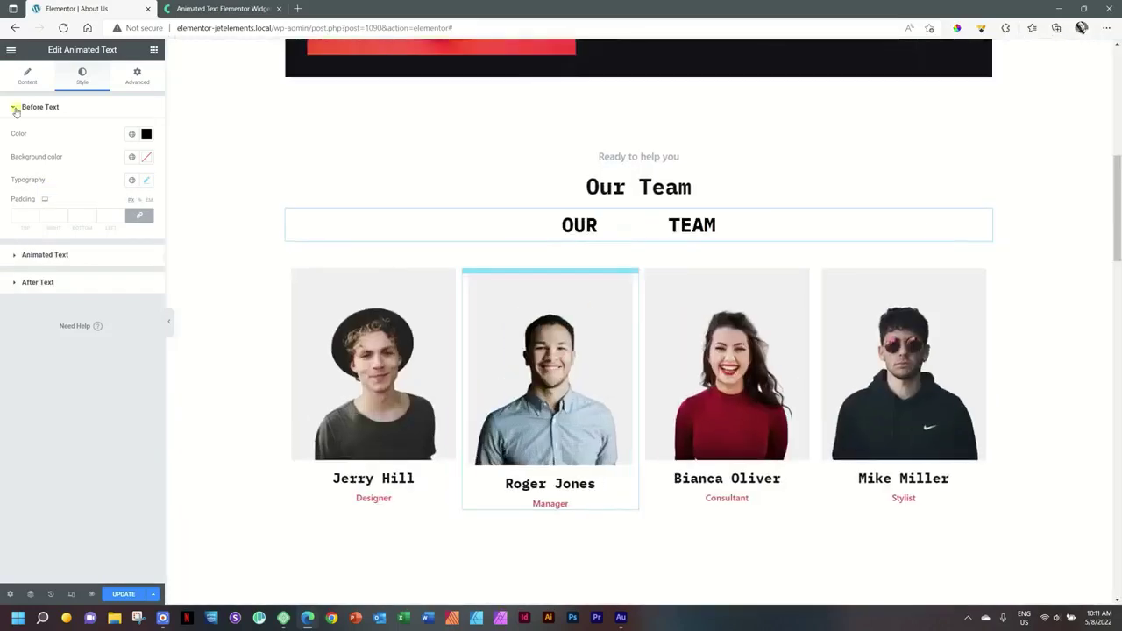
click(16, 109)
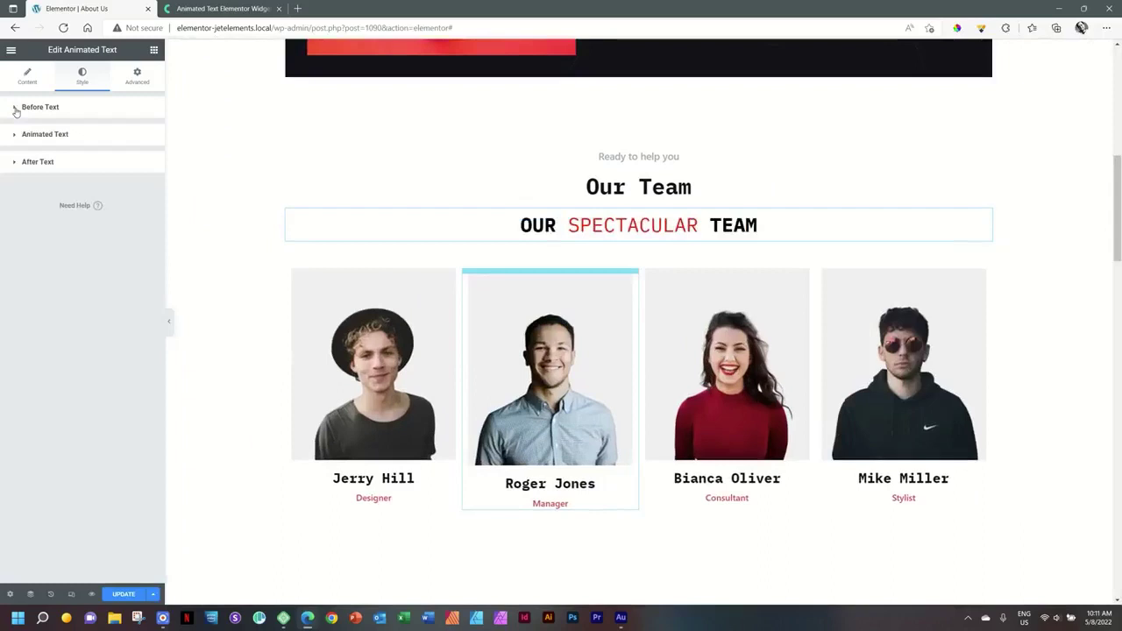